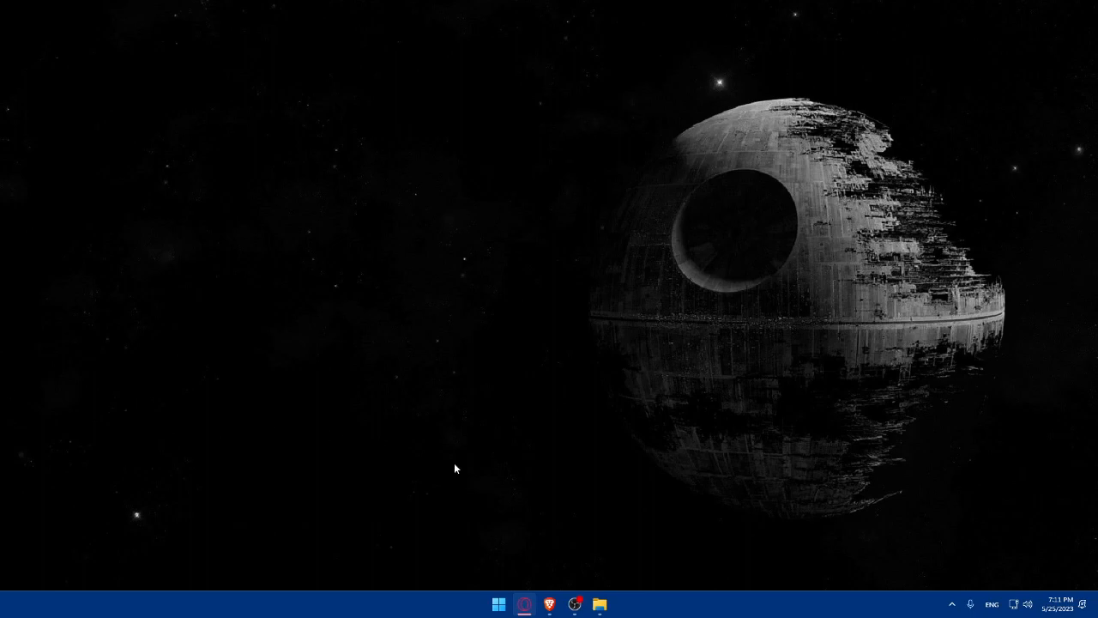
Step: Open the Brave browser and load the godaddy.com website
mouse_move(549, 604)
left_mouse_down()
mouse_move(619, 600)
mouse_move(551, 600)
left_mouse_up()
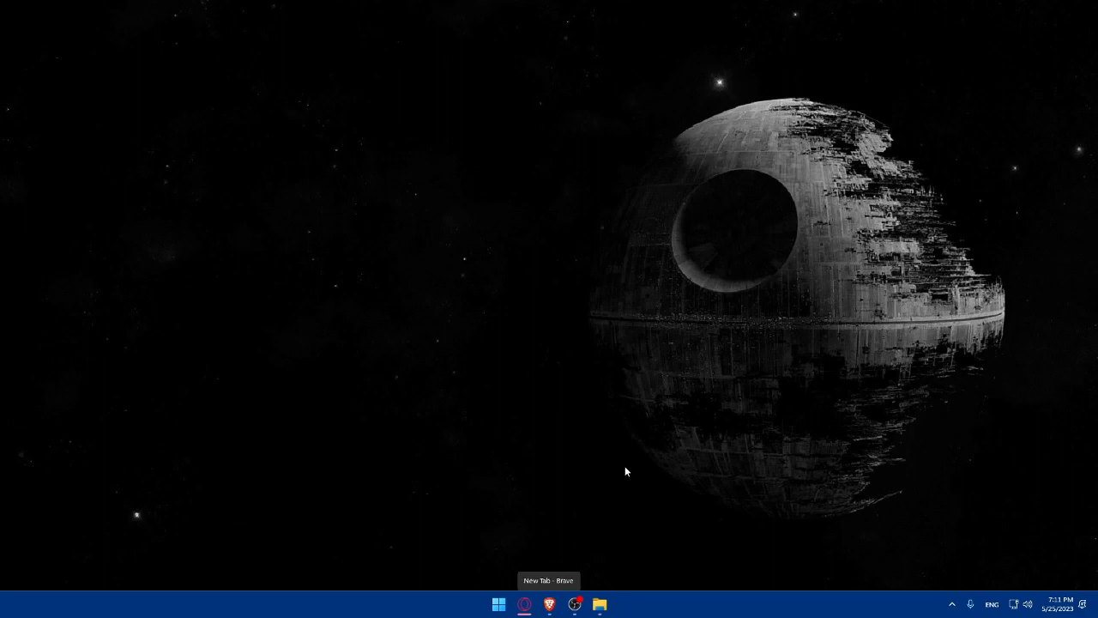
left_click(550, 603)
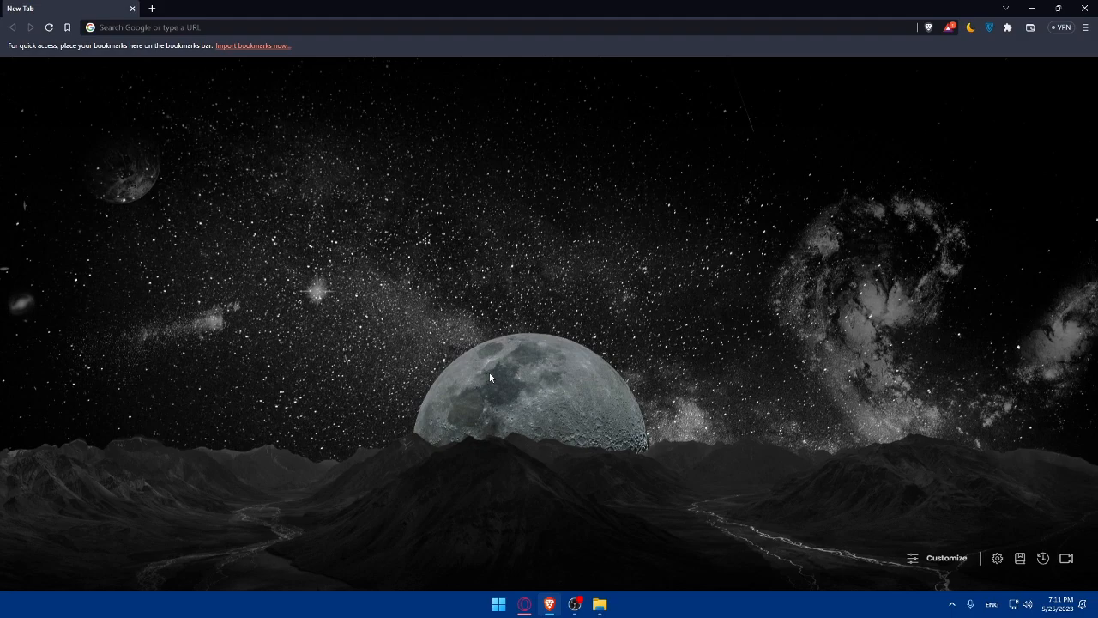
left_click(245, 26)
type("go")
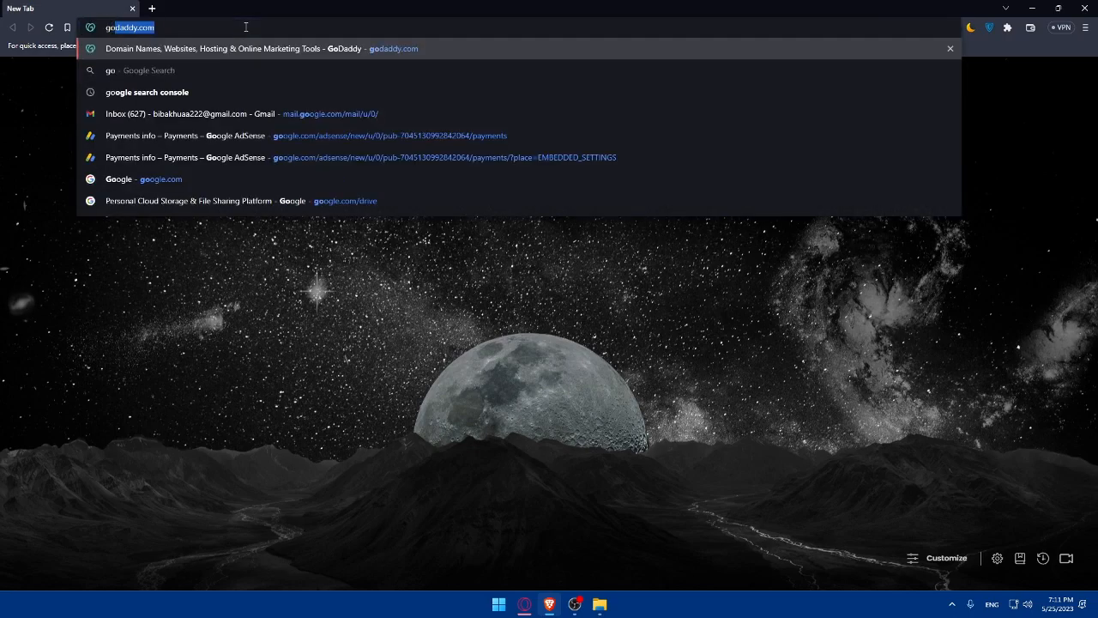
type("daddy.com")
key("Return")
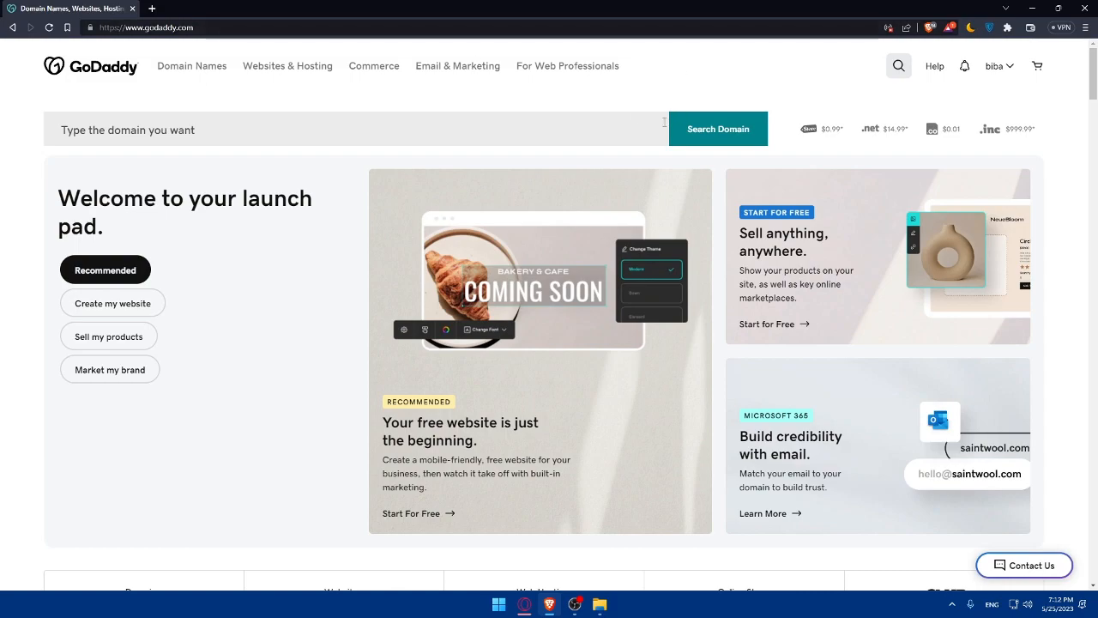
Step: Start a new site from the recommended Coming Soon template among the website creation options
left_click(123, 308)
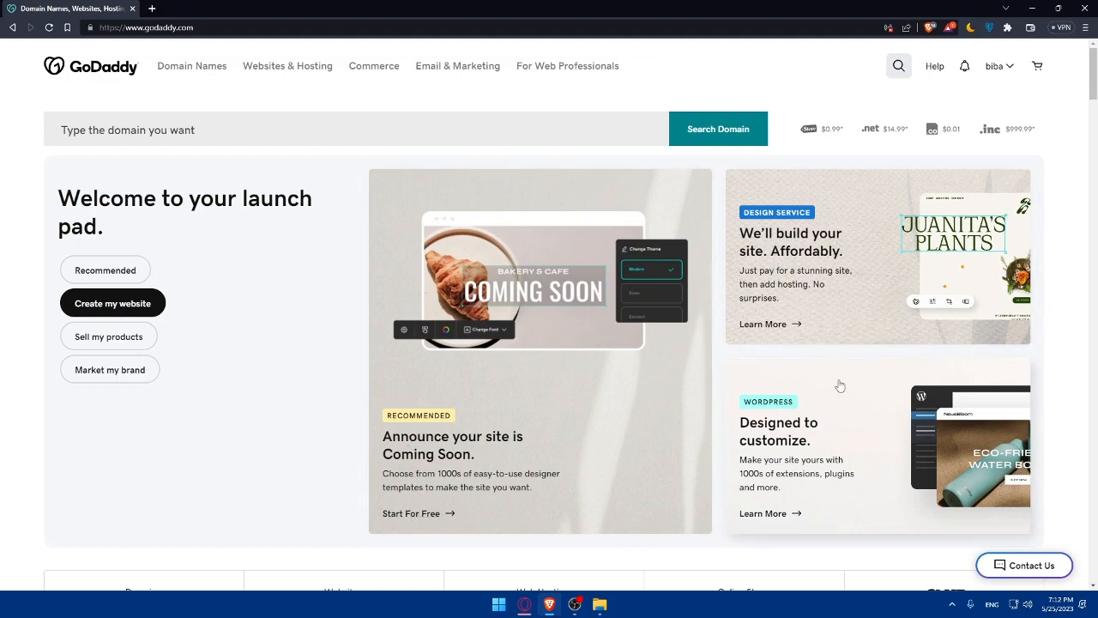
left_click(507, 376)
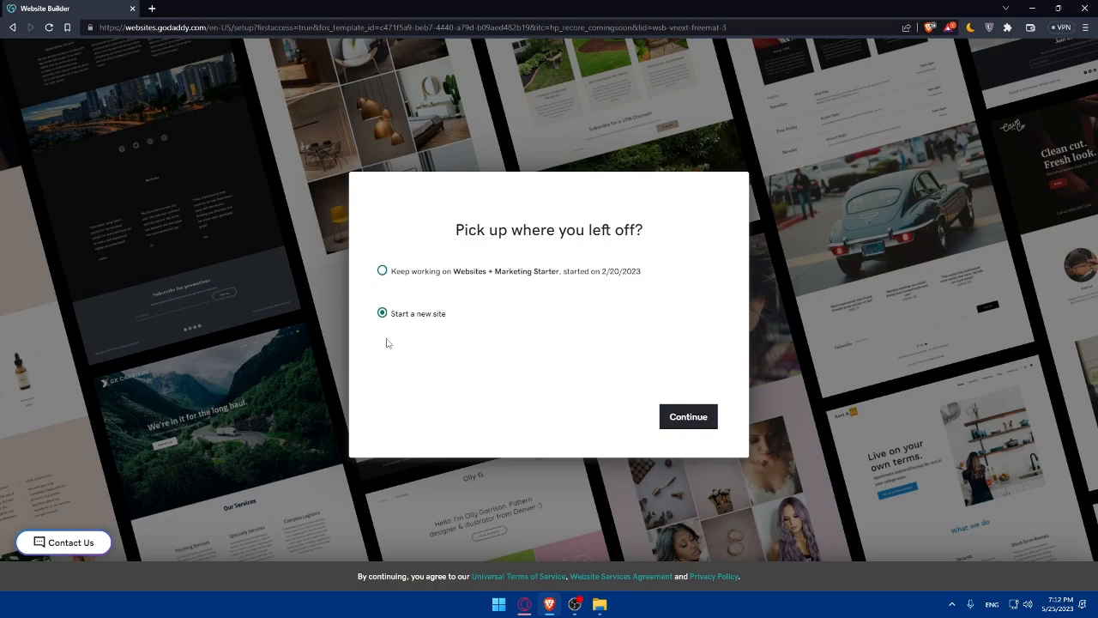
left_click(689, 419)
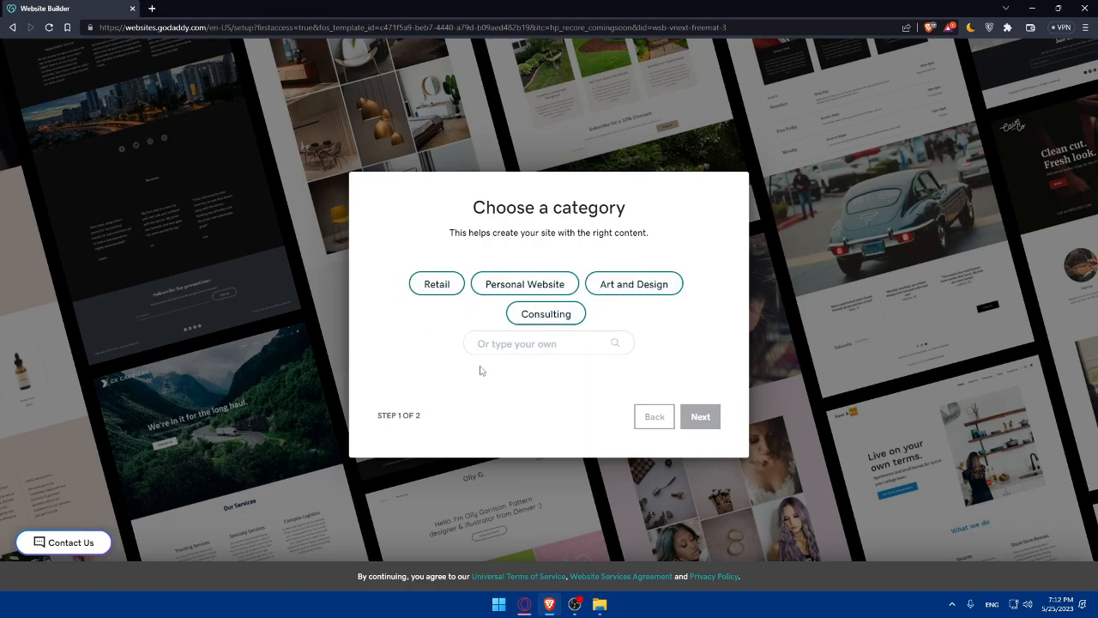
Step: Search the site categories for "store", choose Shoe Store as the category and continue
left_click(490, 288)
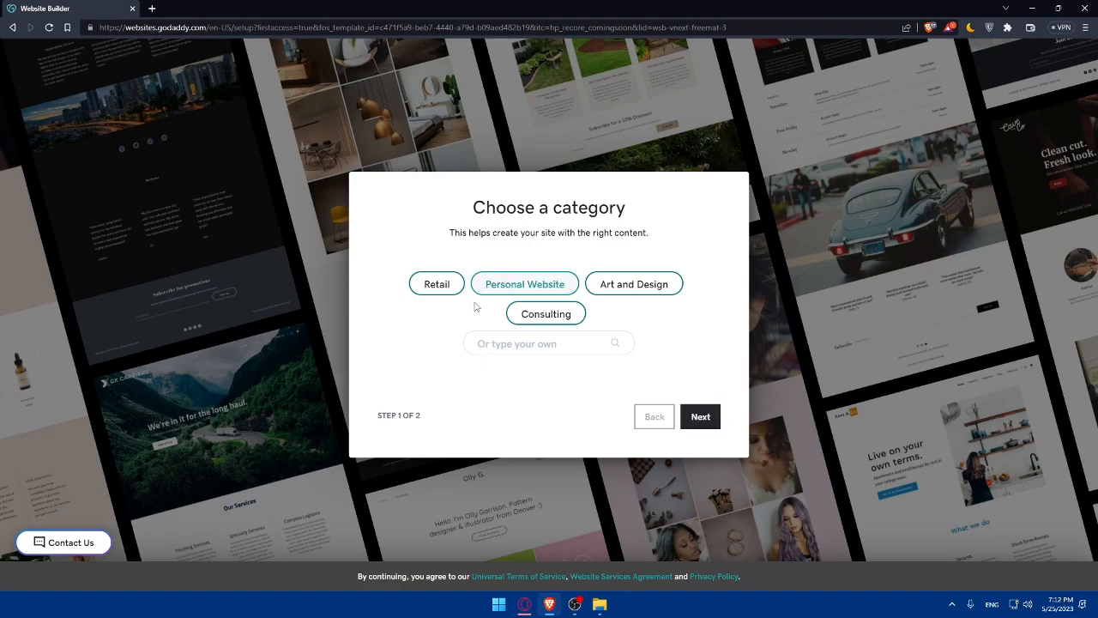
left_click(509, 352)
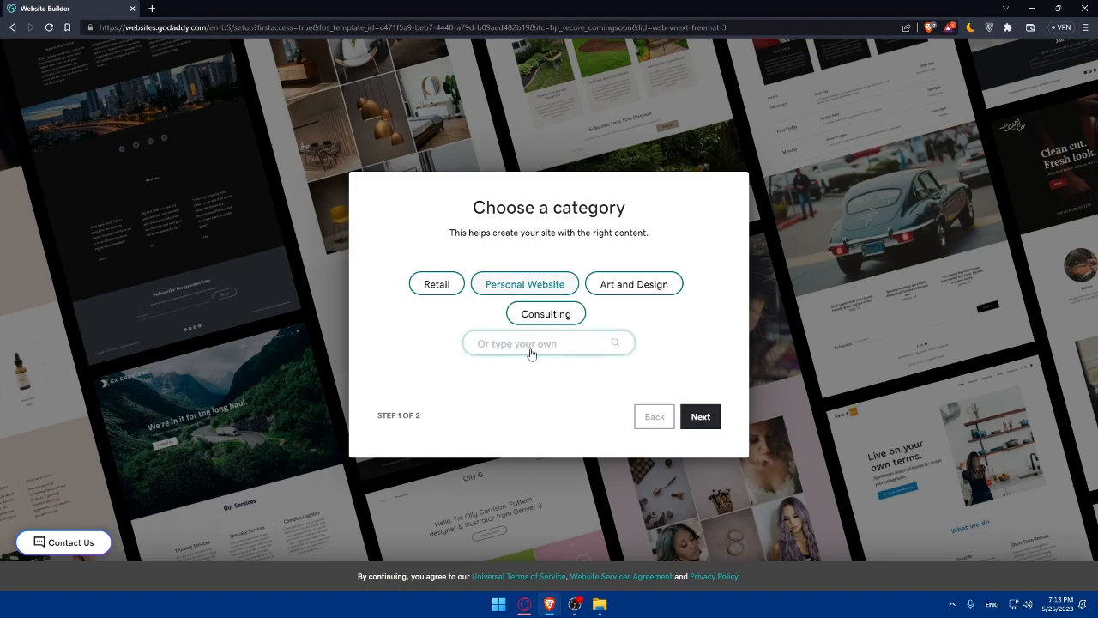
type("store")
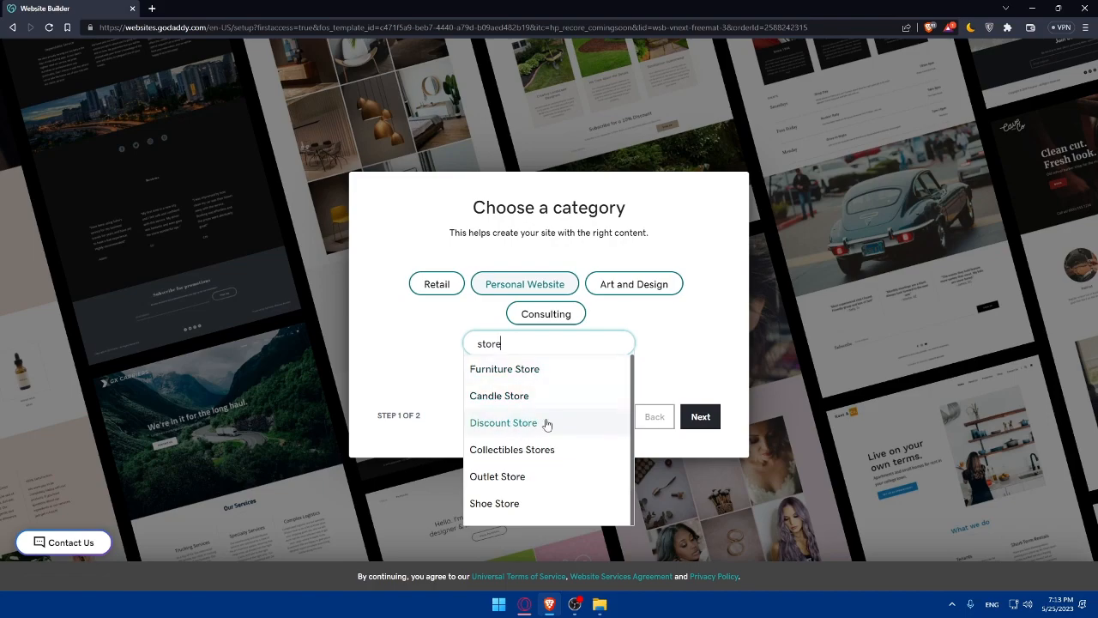
scroll(556, 468, "down", 1)
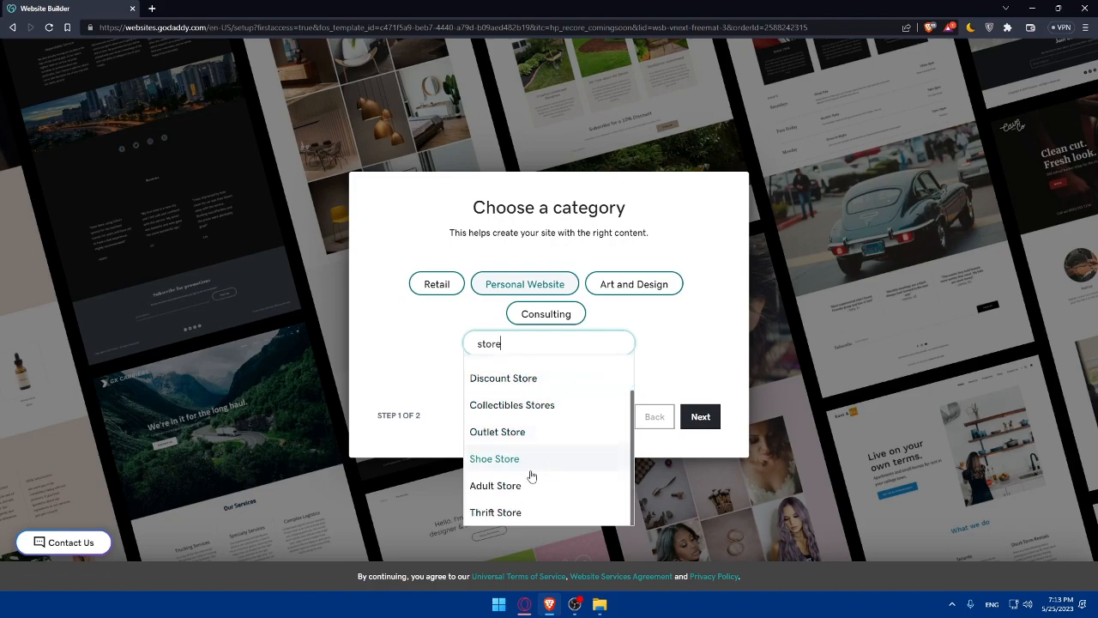
left_click(502, 461)
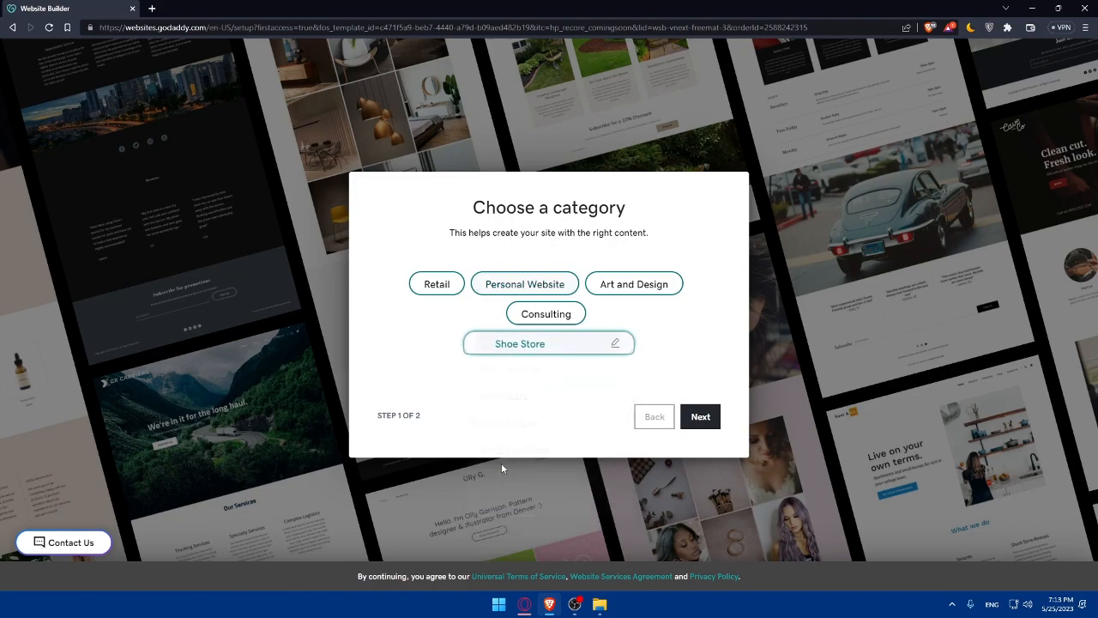
left_click(702, 425)
Step: Replace the suggested site name with TEST SHOP and continue to the website editor
left_click_drag(468, 314, 330, 327)
left_click_drag(429, 316, 370, 320)
left_click_drag(426, 318, 312, 318)
left_click_drag(472, 313, 360, 315)
left_click_drag(430, 315, 107, 304)
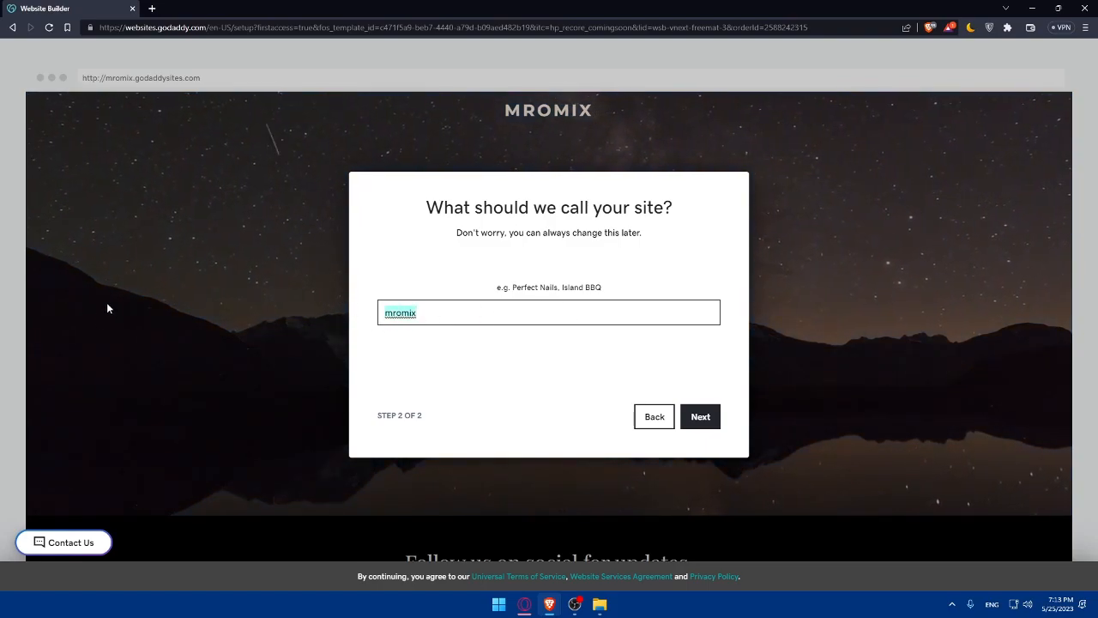
type("SHOP")
type(" tes")
key("BackSpace")
key("BackSpace")
key("BackSpace")
key("BackSpace")
type("TEST")
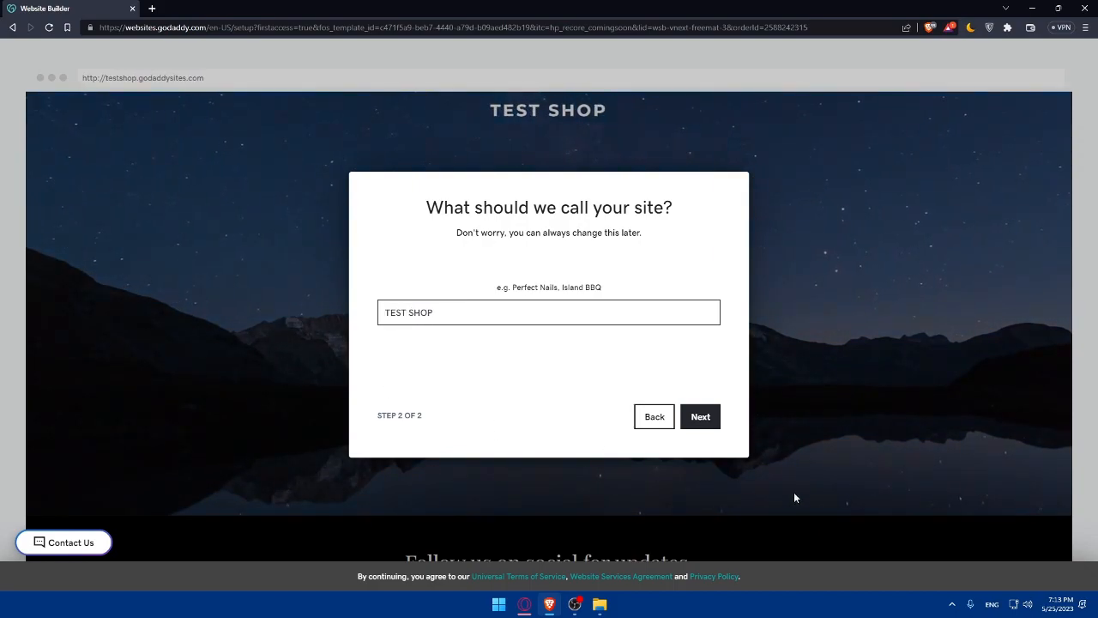
left_click(711, 422)
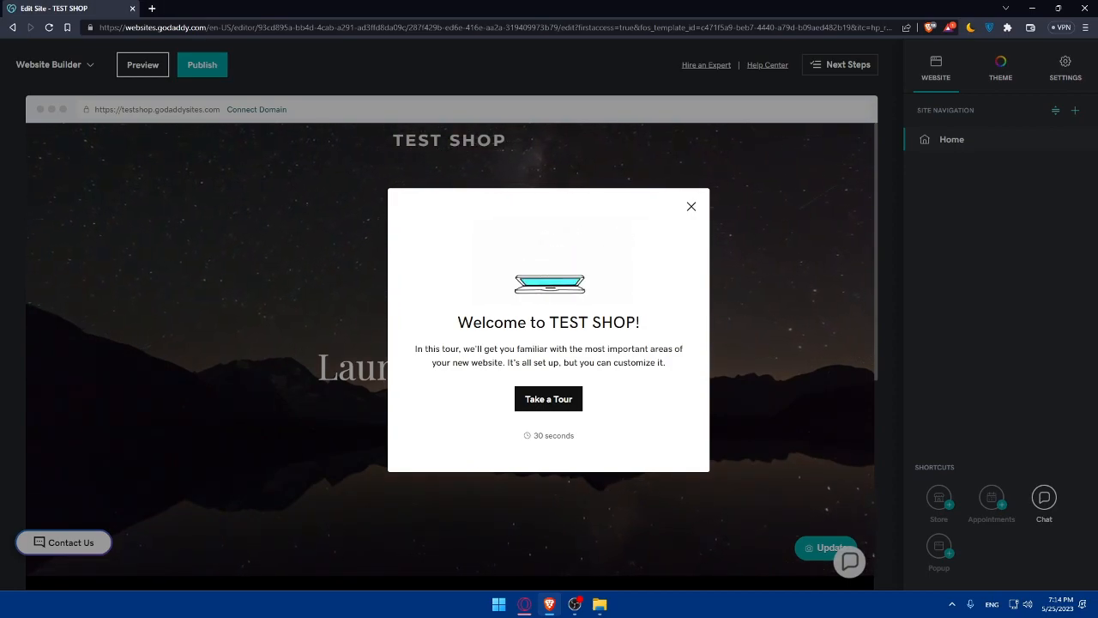
Step: Take the welcome tour through its Color and Design, Sections and Pages stops
left_click(544, 396)
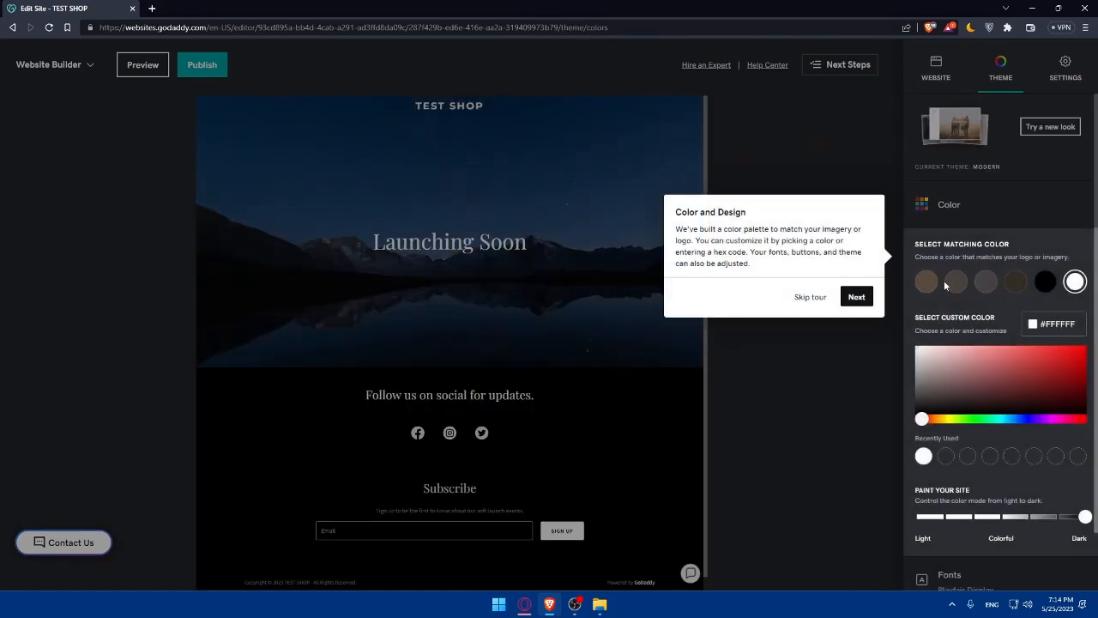
left_click(857, 297)
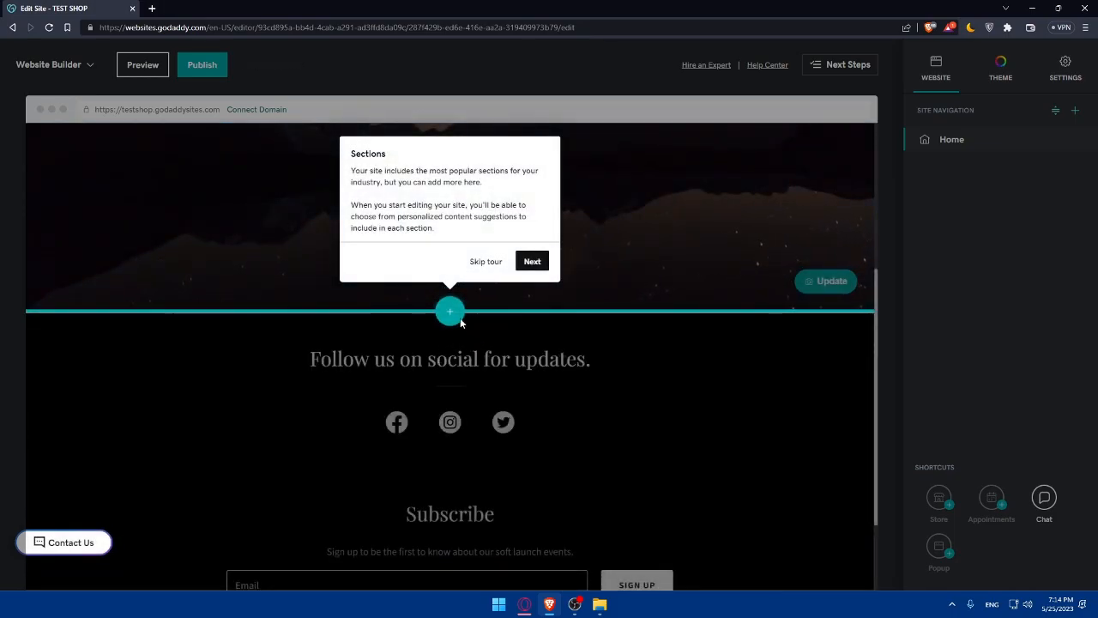
left_click(532, 261)
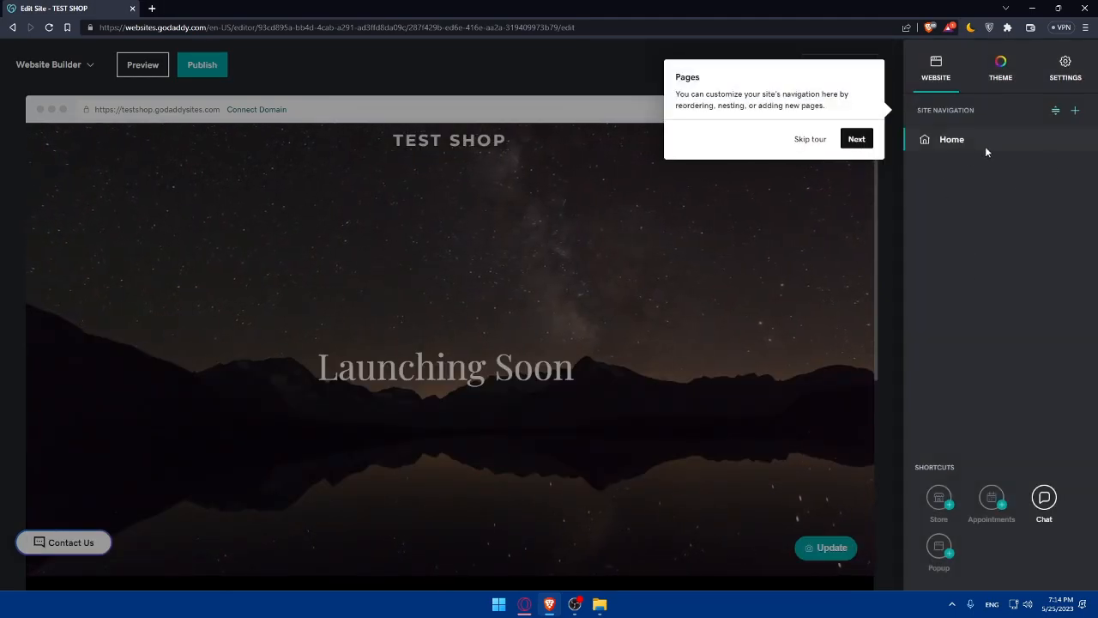
left_click(857, 138)
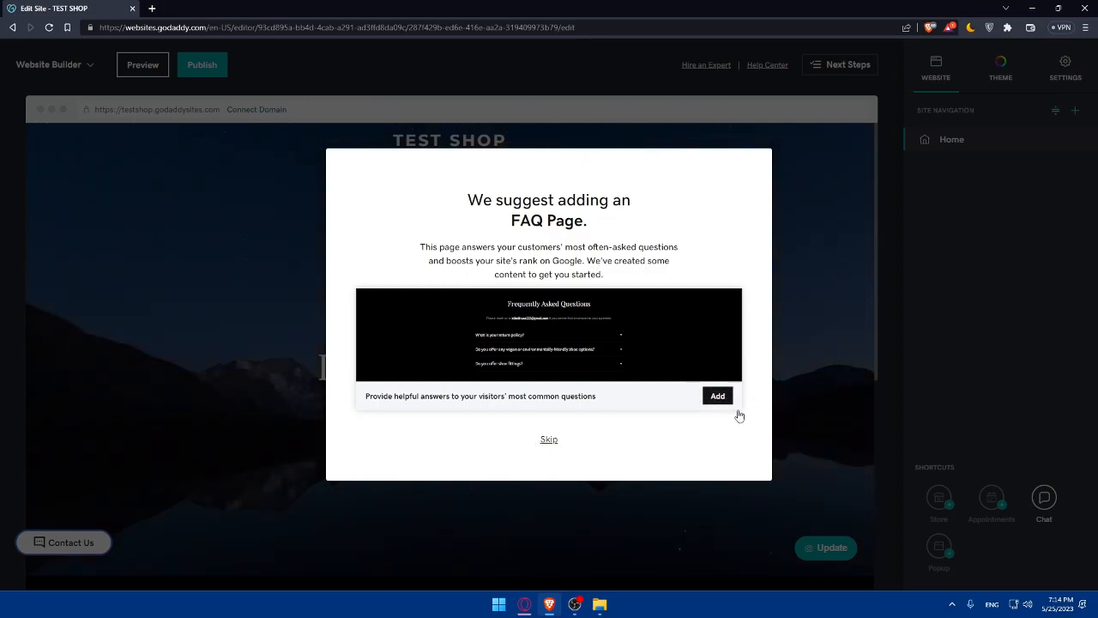
Step: Add the suggested FAQ page, finish the tour and dismiss the premium trial notice
left_click(715, 395)
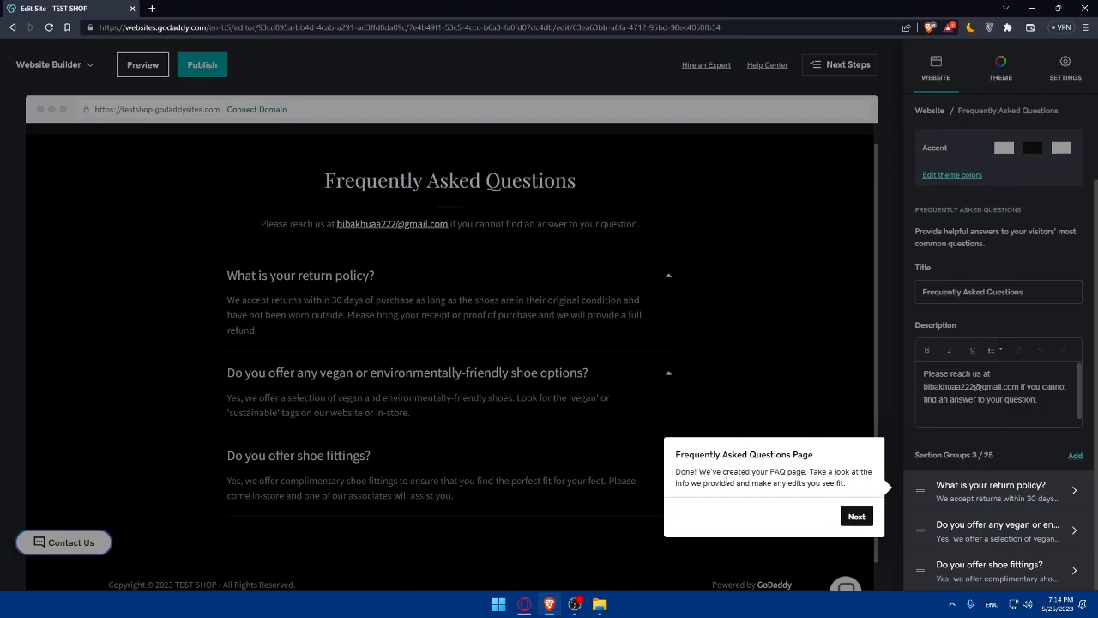
left_click(855, 516)
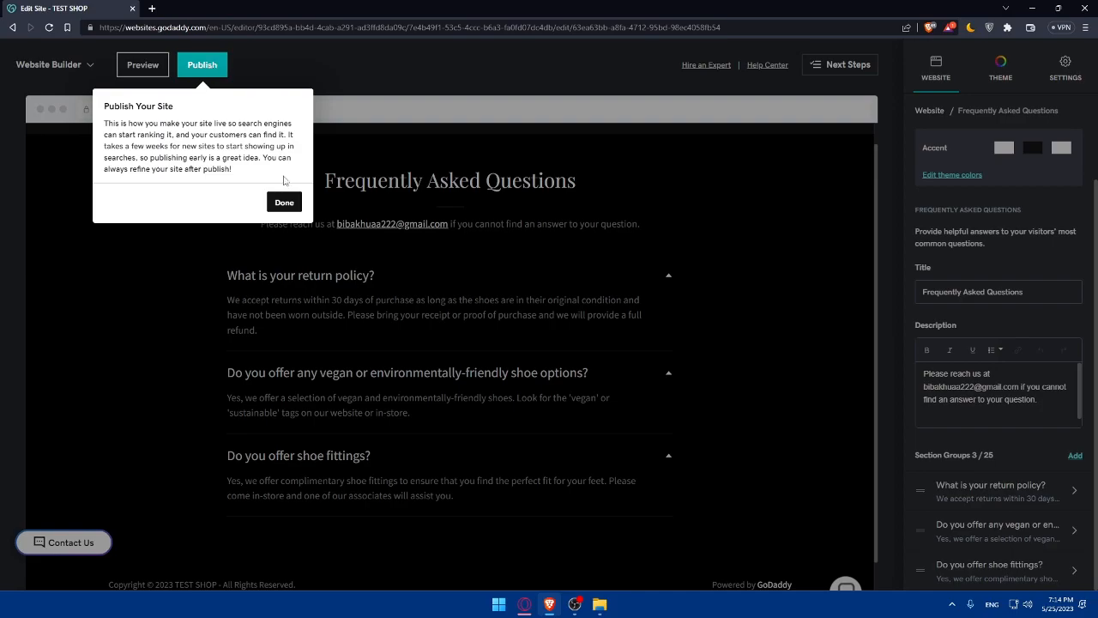
left_click(287, 203)
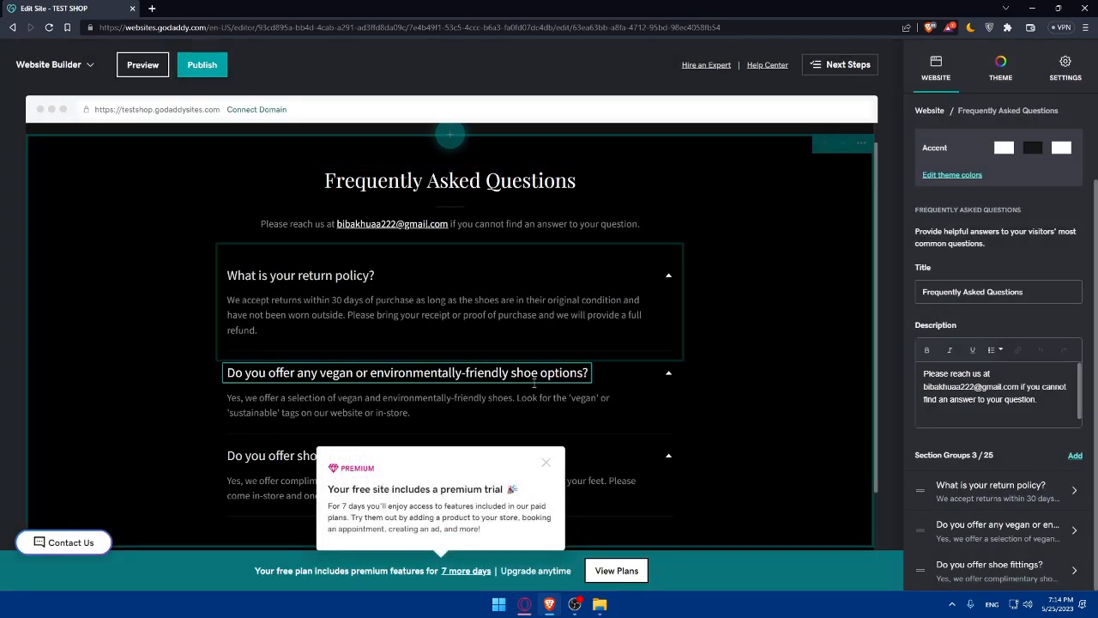
left_click(549, 464)
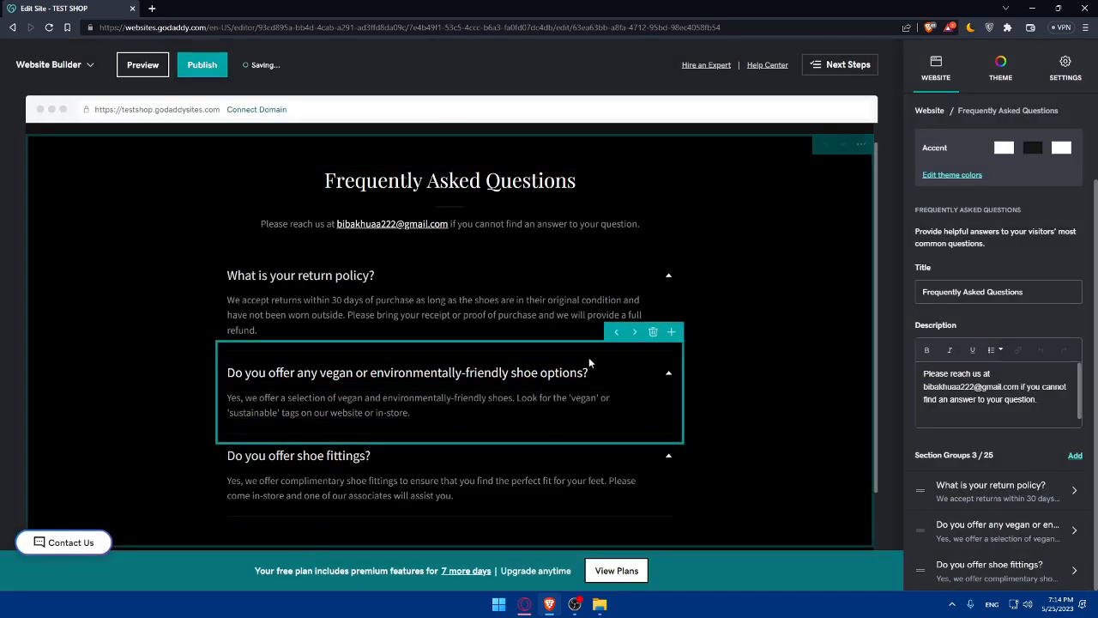
Step: Look over the site's FAQ and Home pages through the site navigation, ending on Home
scroll(591, 363, "up", 1)
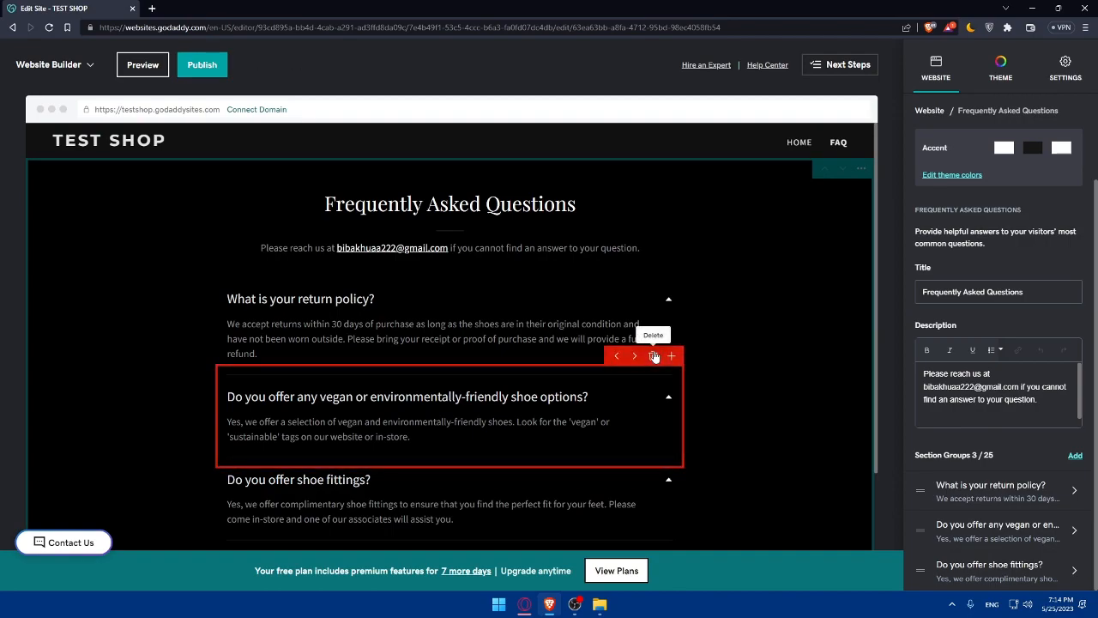
left_click(936, 69)
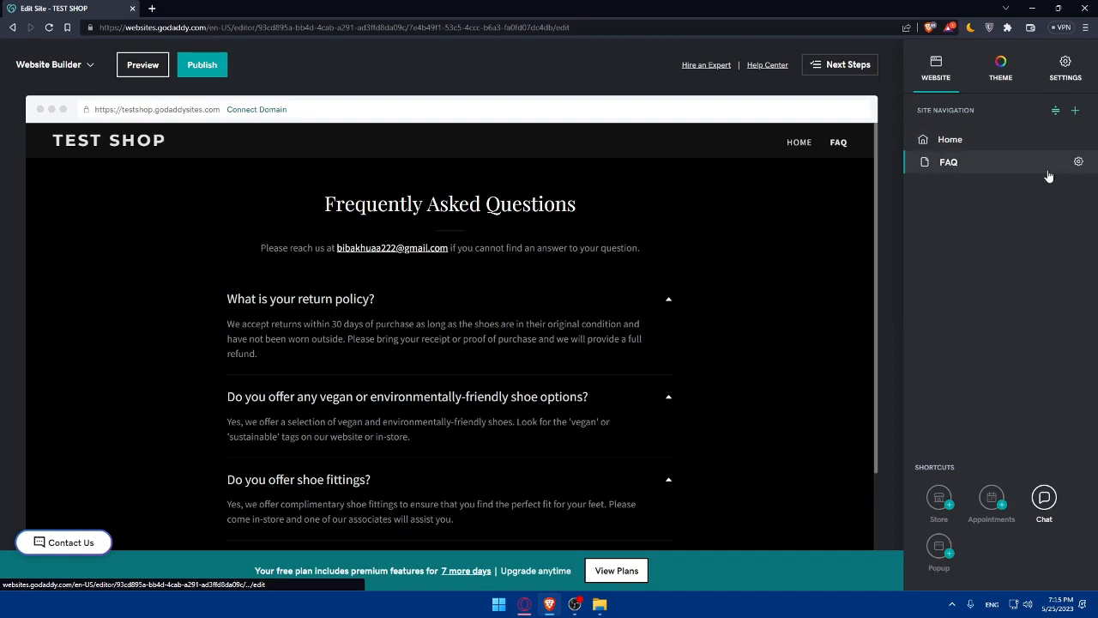
left_click(969, 144)
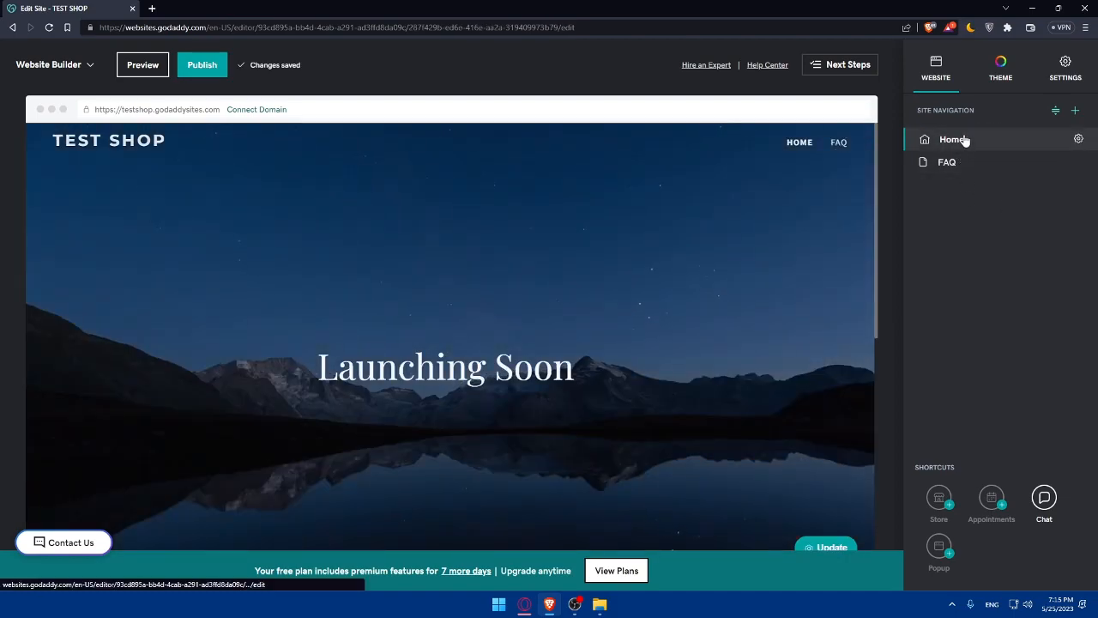
left_click(958, 167)
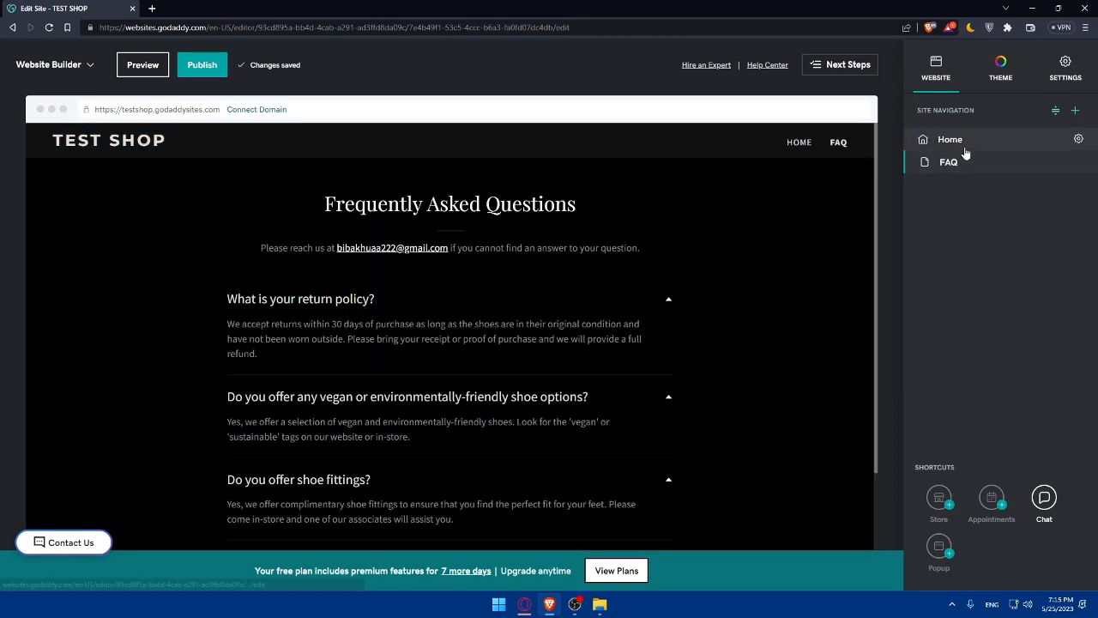
left_click(952, 139)
Step: Create a new page from the Blank template and title it "test"
left_click(1074, 110)
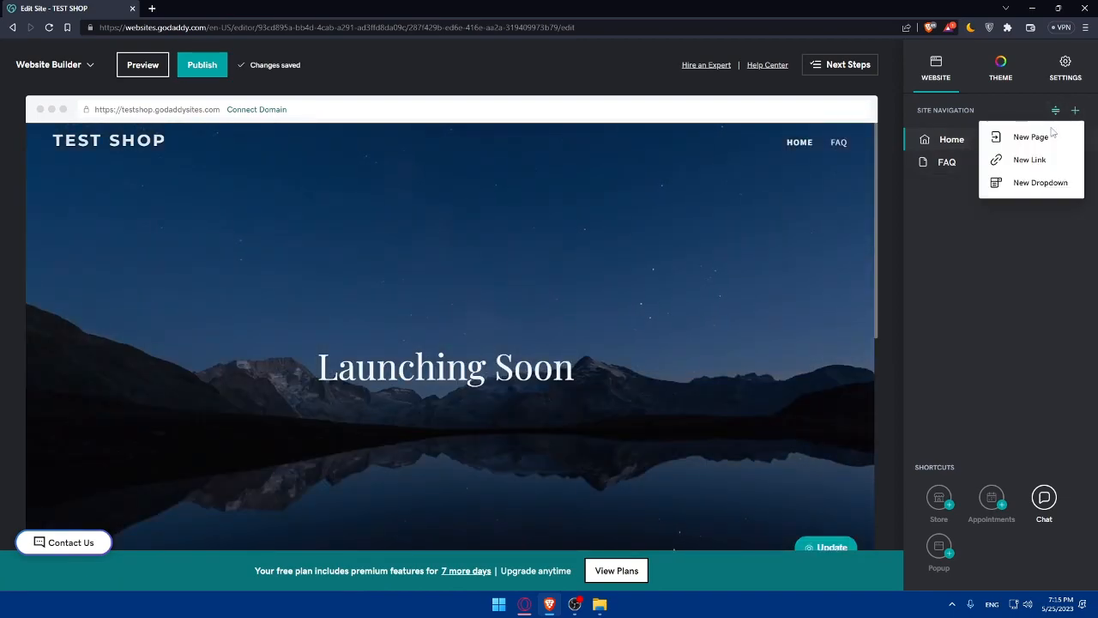
left_click(1032, 139)
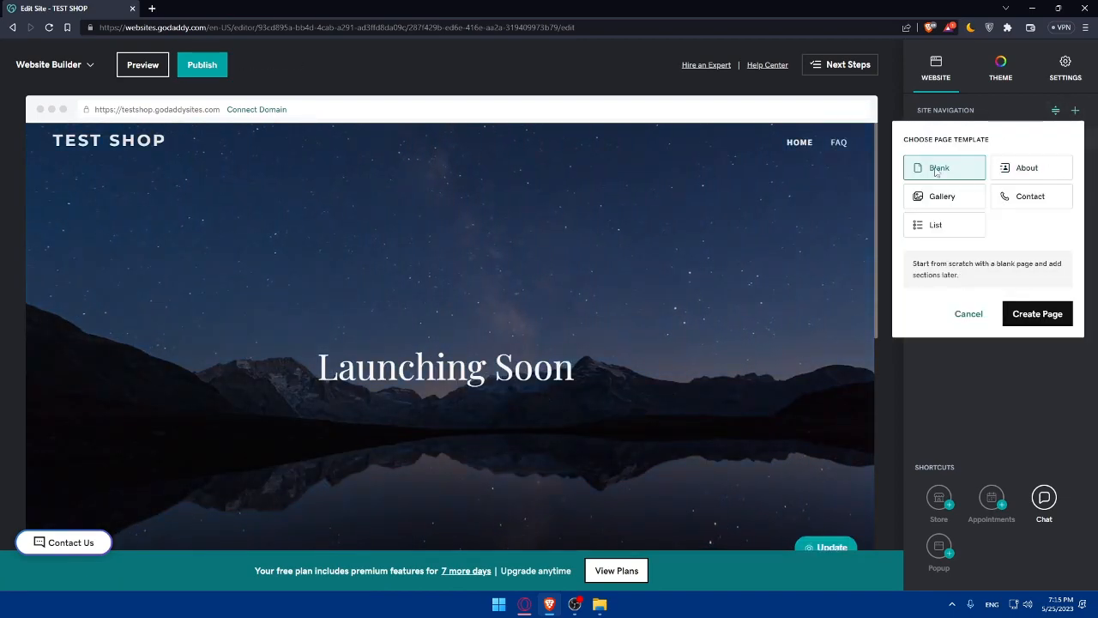
left_click(1032, 315)
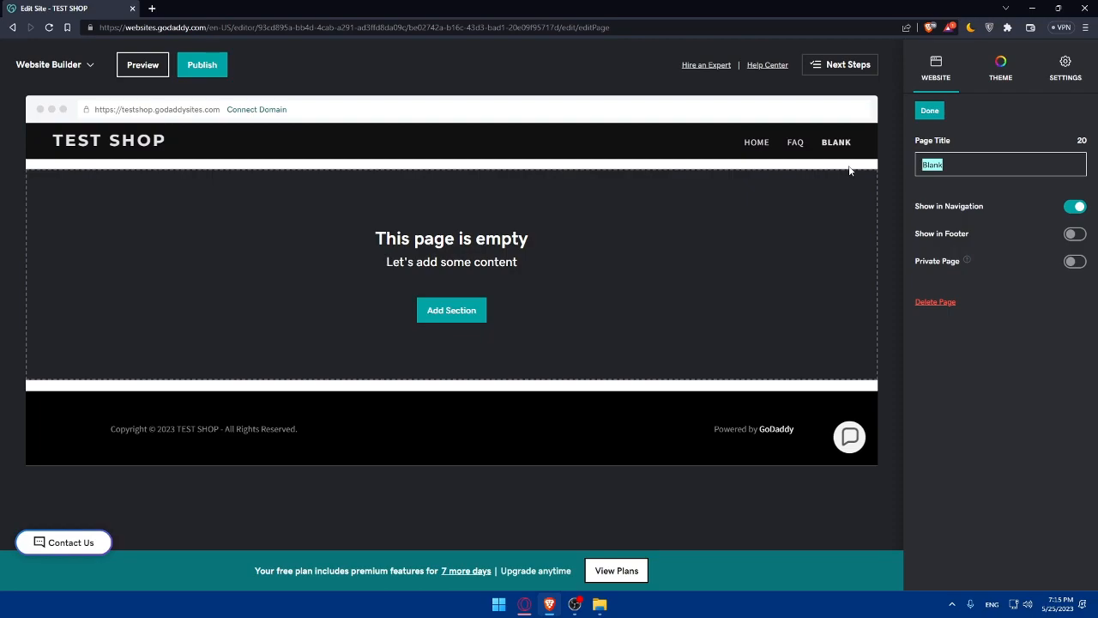
type("test")
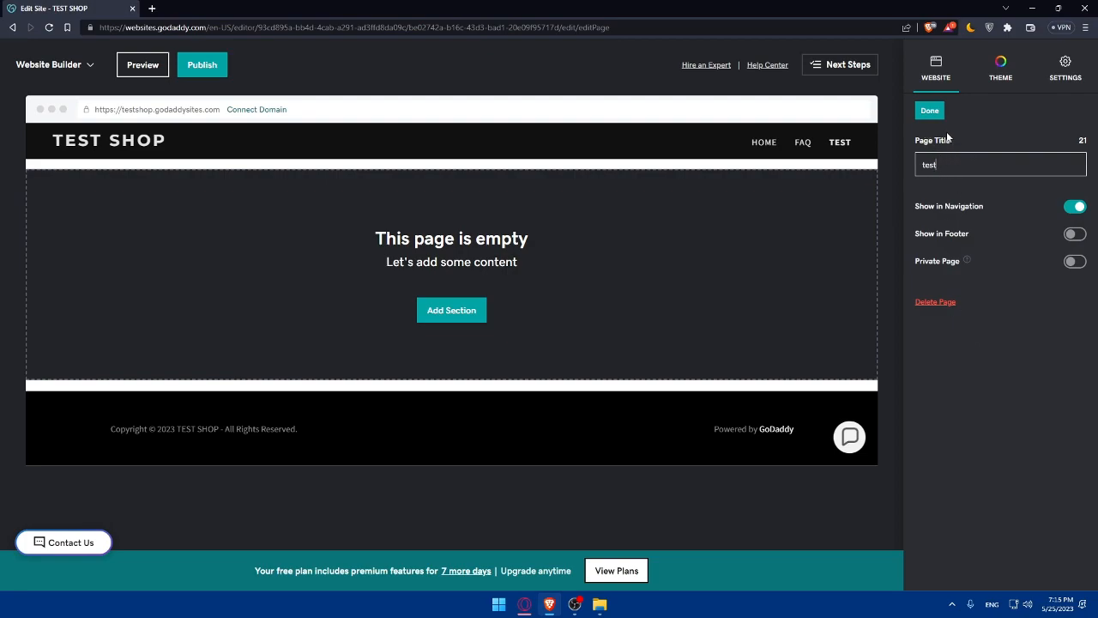
left_click(929, 110)
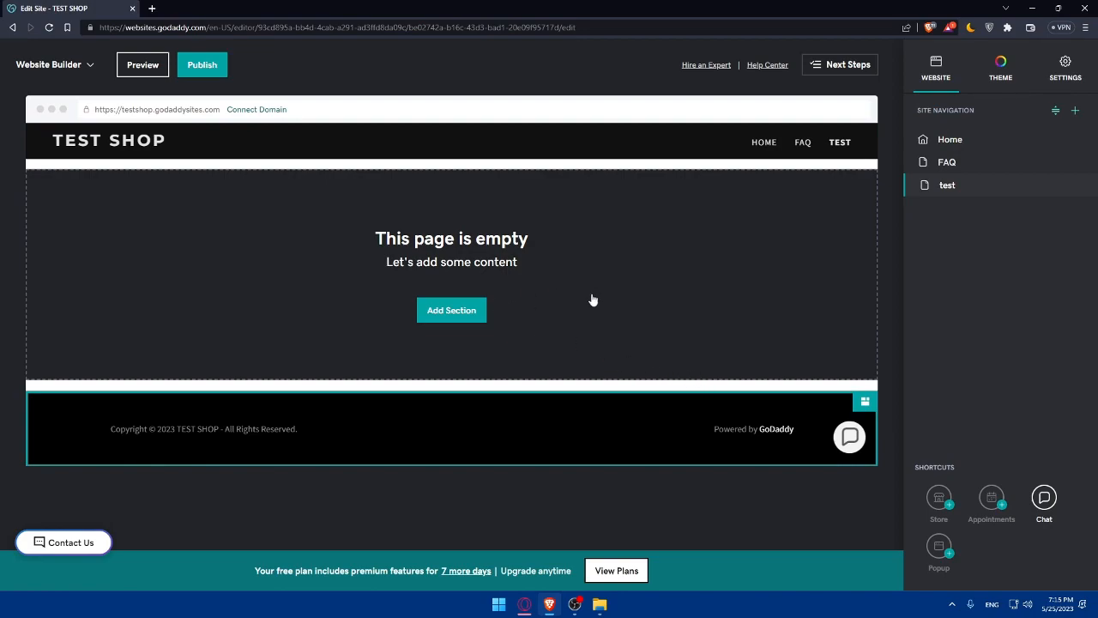
Step: Add a Featured Categories section to the empty test page
left_click(461, 316)
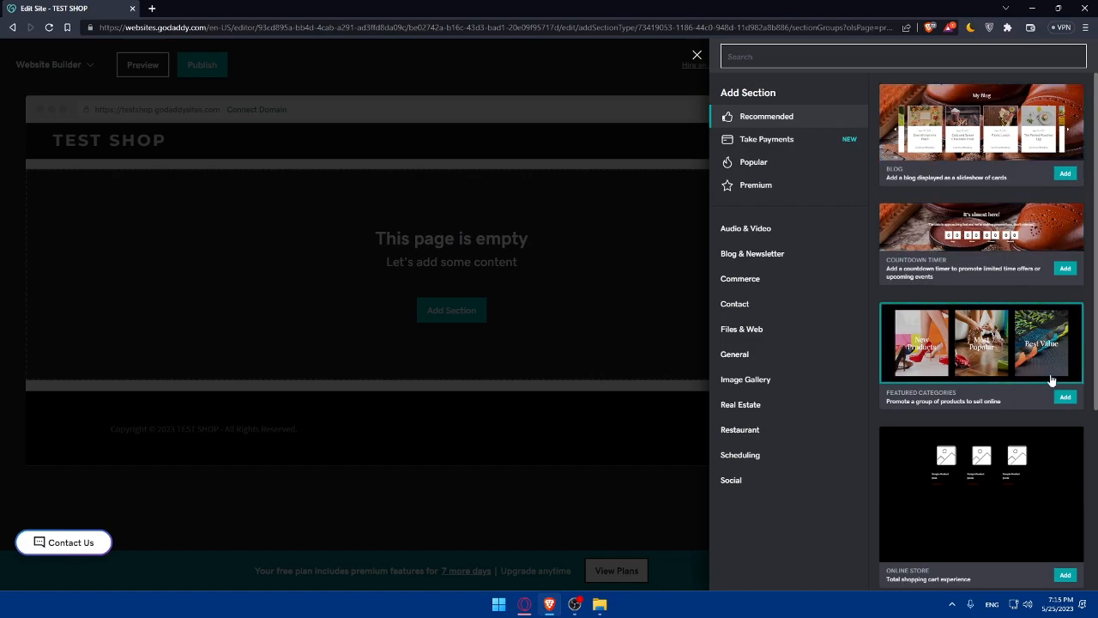
left_click(1036, 352)
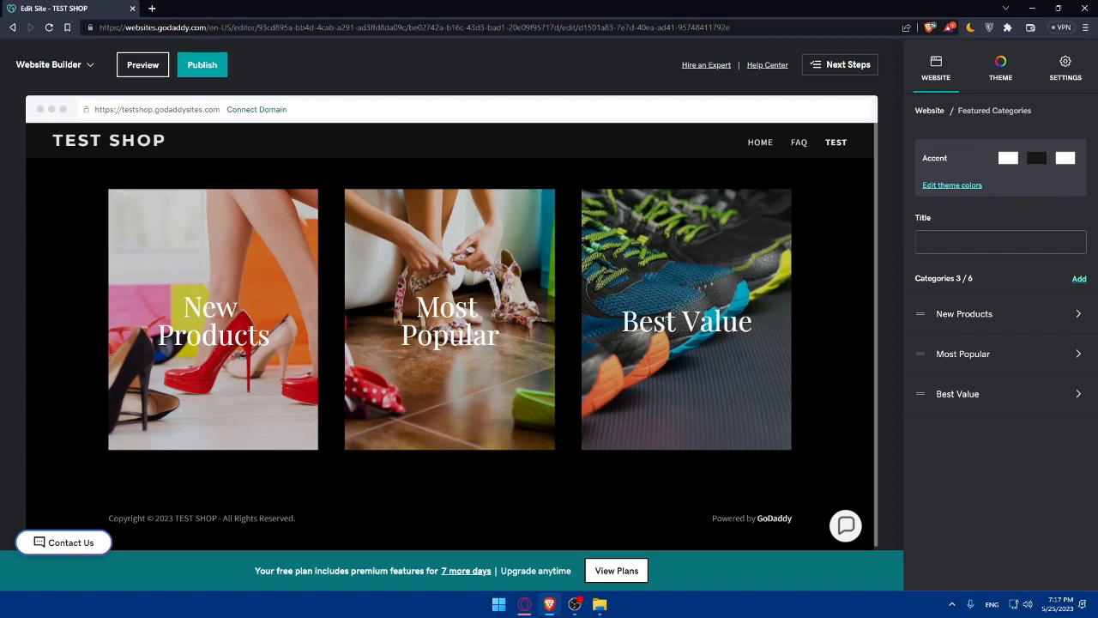
scroll(652, 326, "down", 1)
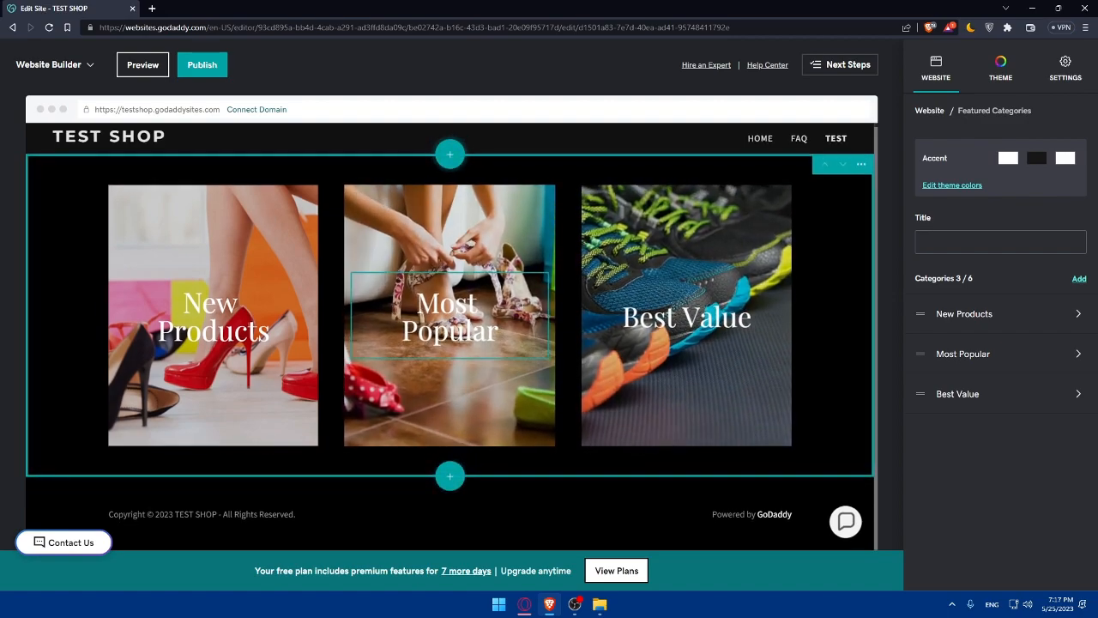
left_click(449, 475)
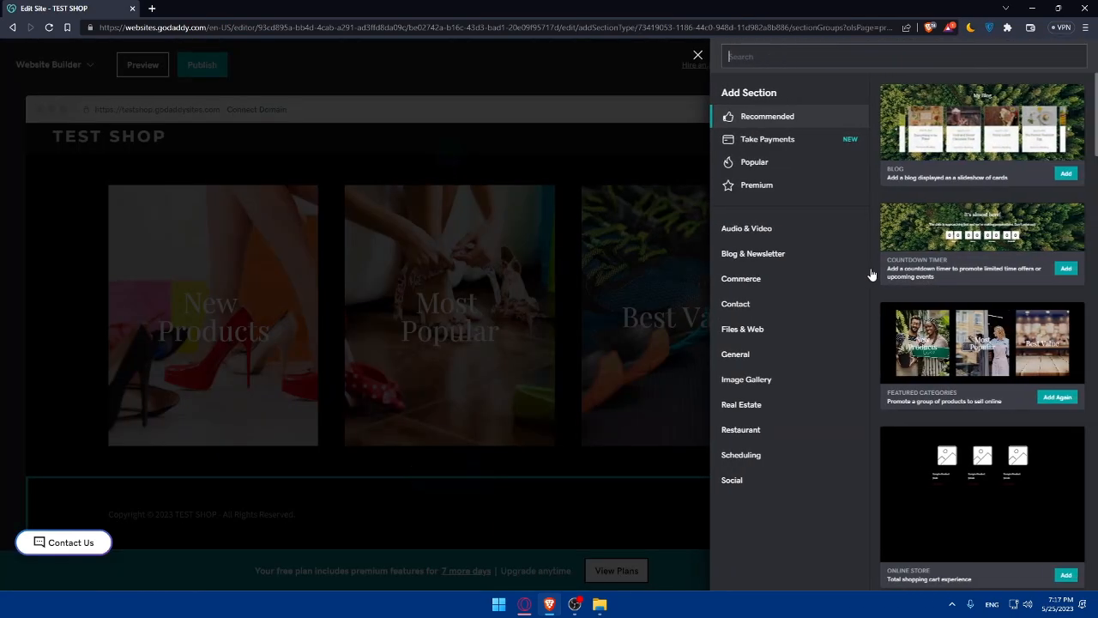
left_click(700, 55)
left_click(450, 316)
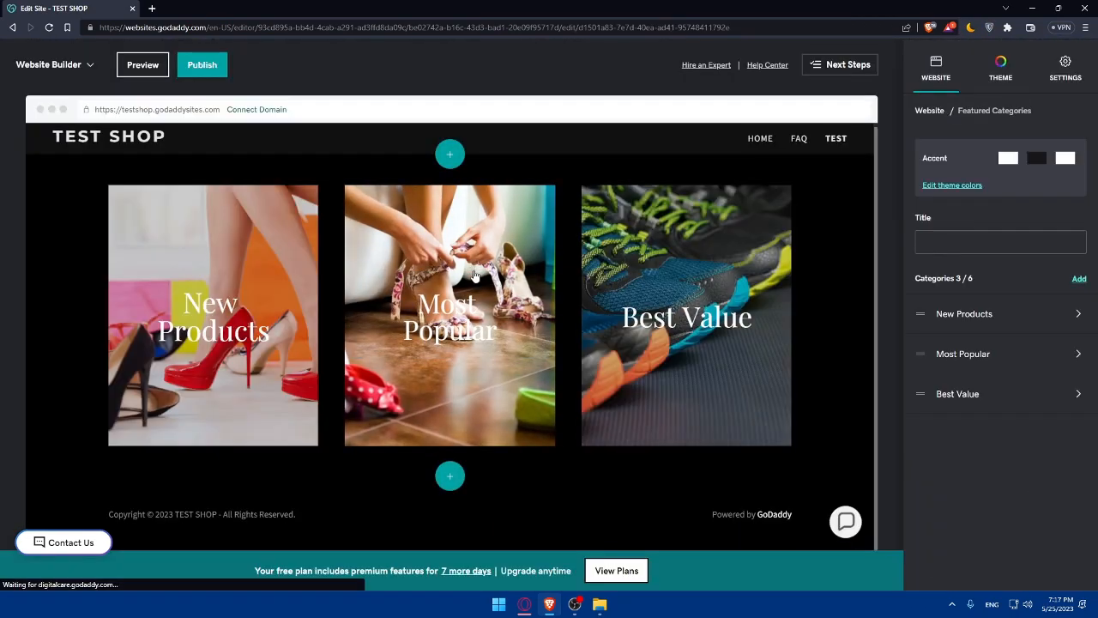
Step: Look over the site's theme and general settings, including the domain, site profile and analytics options
left_click(999, 72)
left_click(1060, 72)
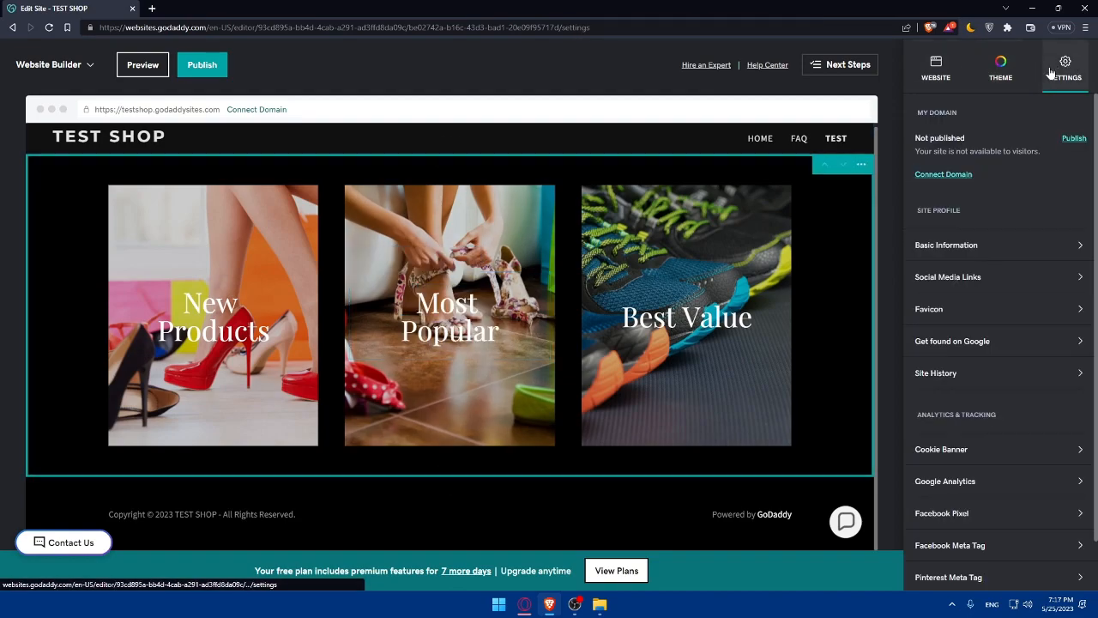
scroll(1015, 220, "down", 1)
scroll(1030, 249, "up", 1)
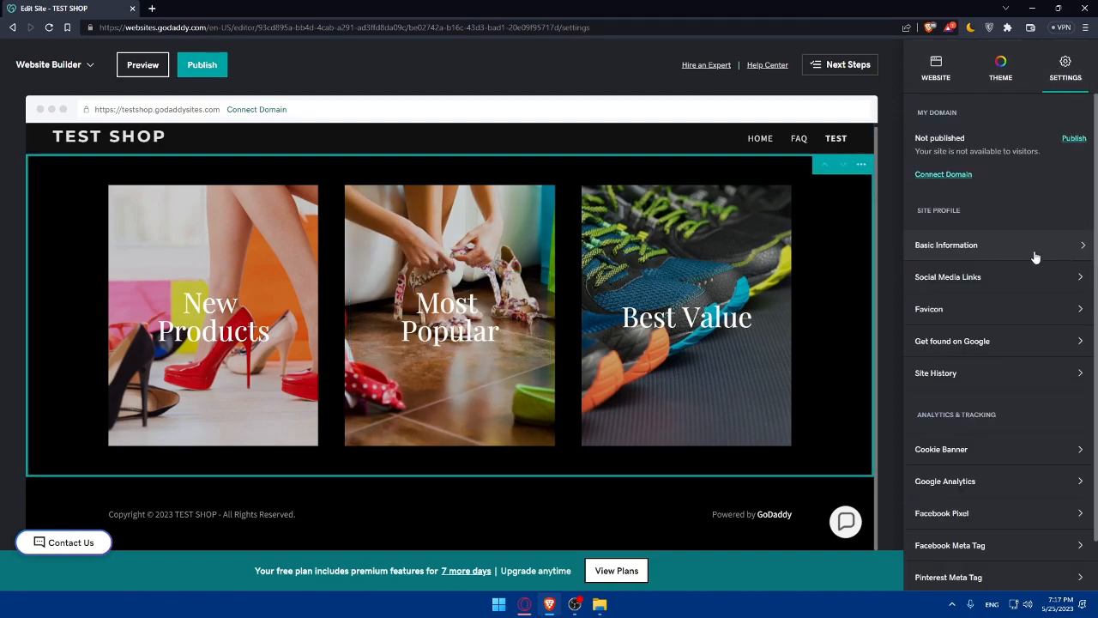
Step: Review the prices and features of the Basic, Premium, Commerce and Commerce Plus plans, and close the plan overview
left_click(613, 571)
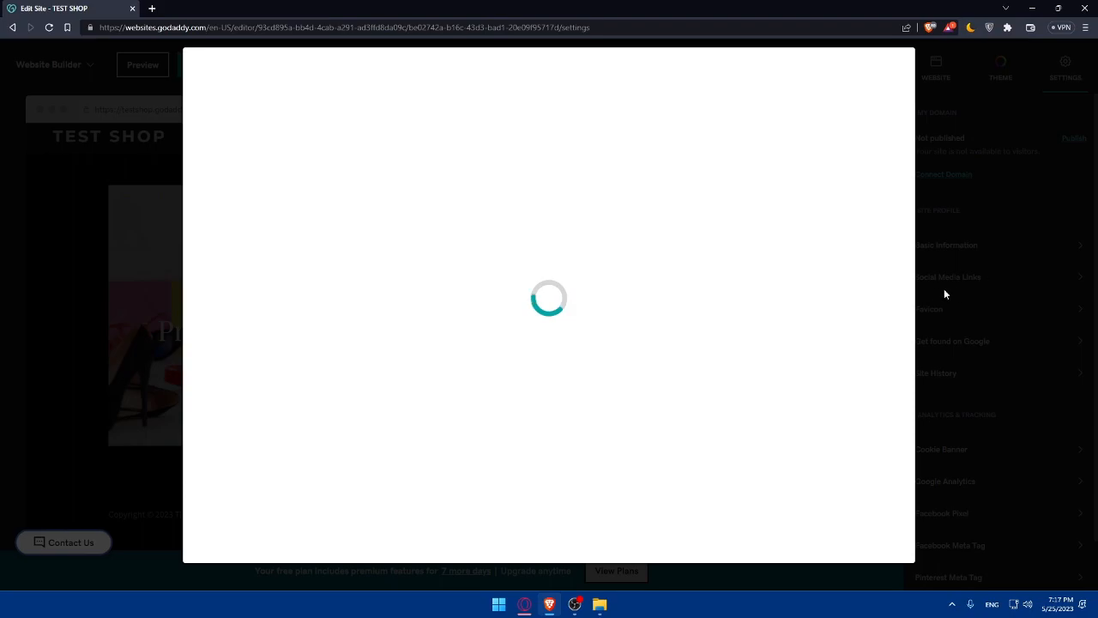
scroll(532, 314, "down", 2)
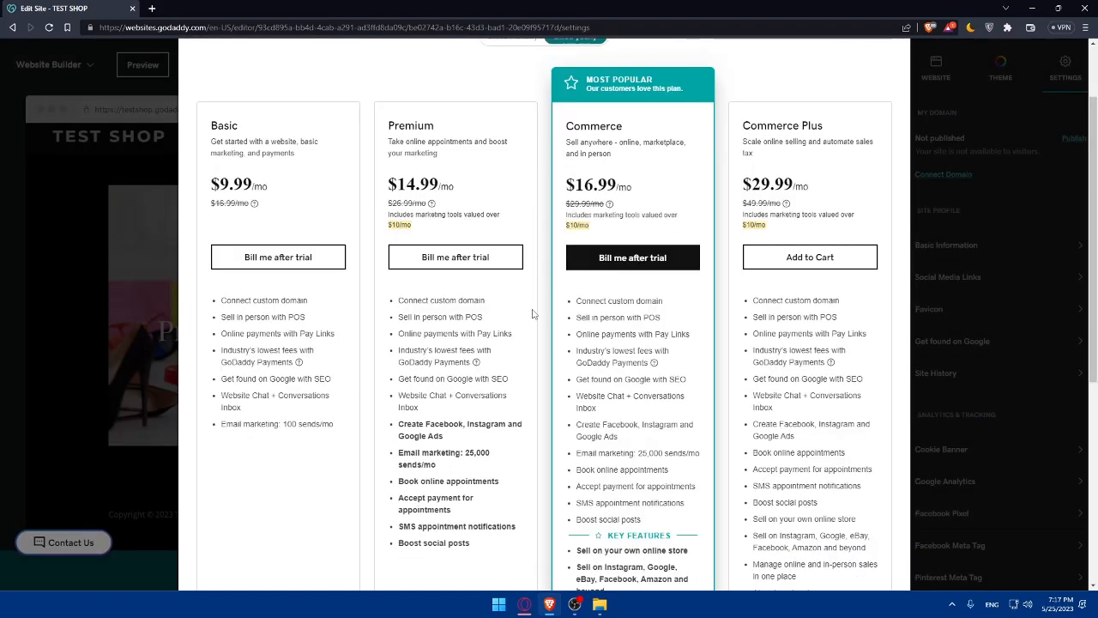
scroll(532, 314, "up", 2)
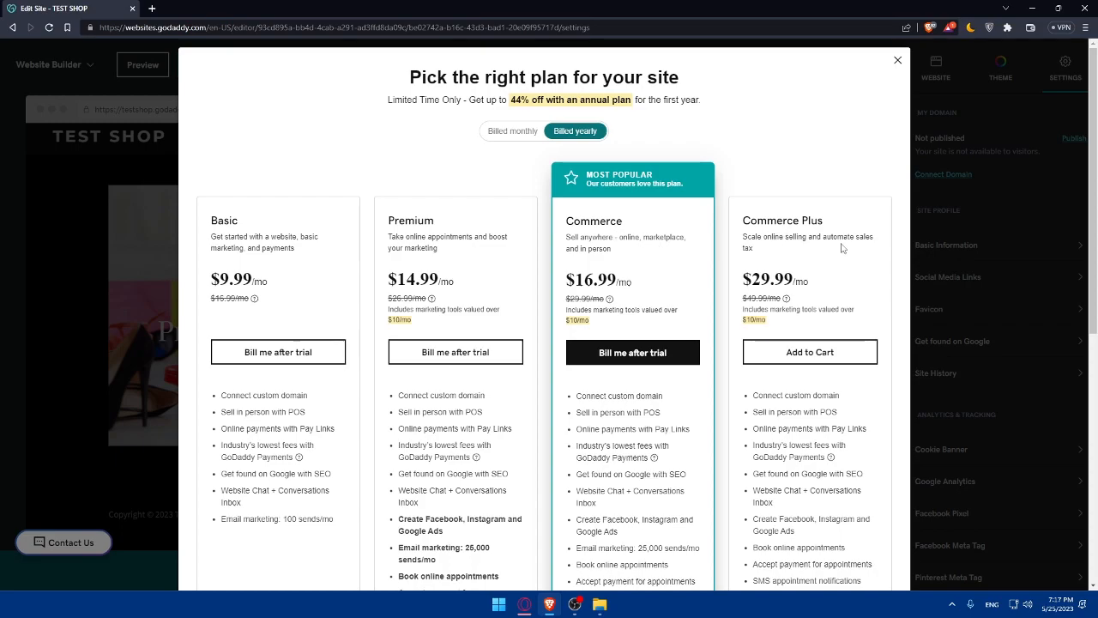
scroll(363, 252, "down", 3)
scroll(335, 225, "up", 2)
scroll(268, 277, "down", 1)
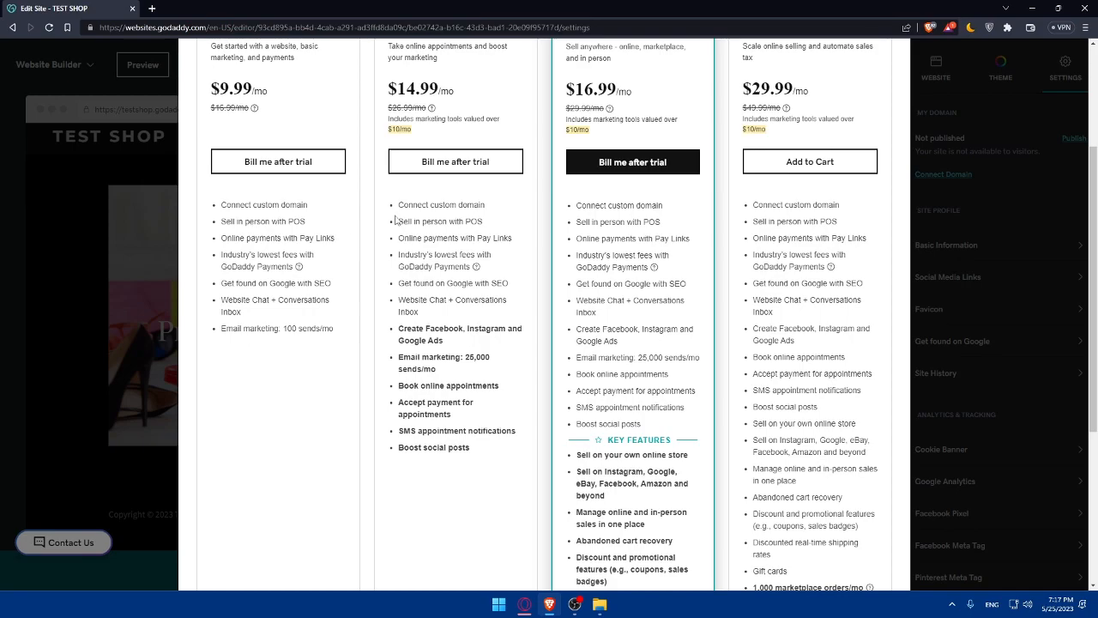
scroll(339, 227, "up", 1)
scroll(330, 249, "down", 1)
scroll(790, 300, "down", 3)
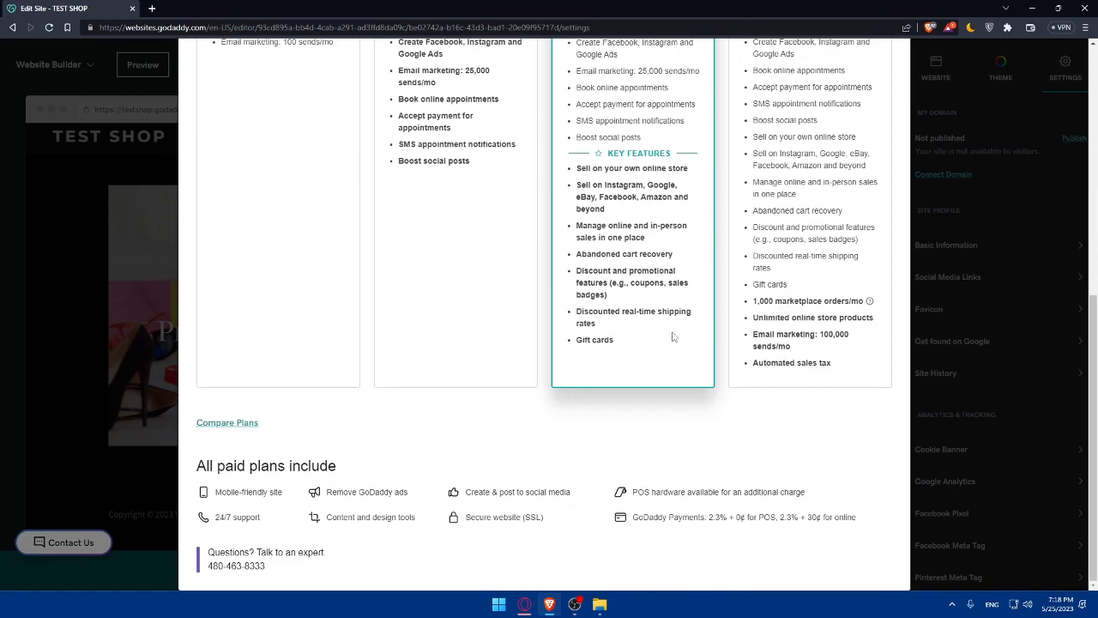
scroll(676, 337, "up", 5)
left_click(897, 59)
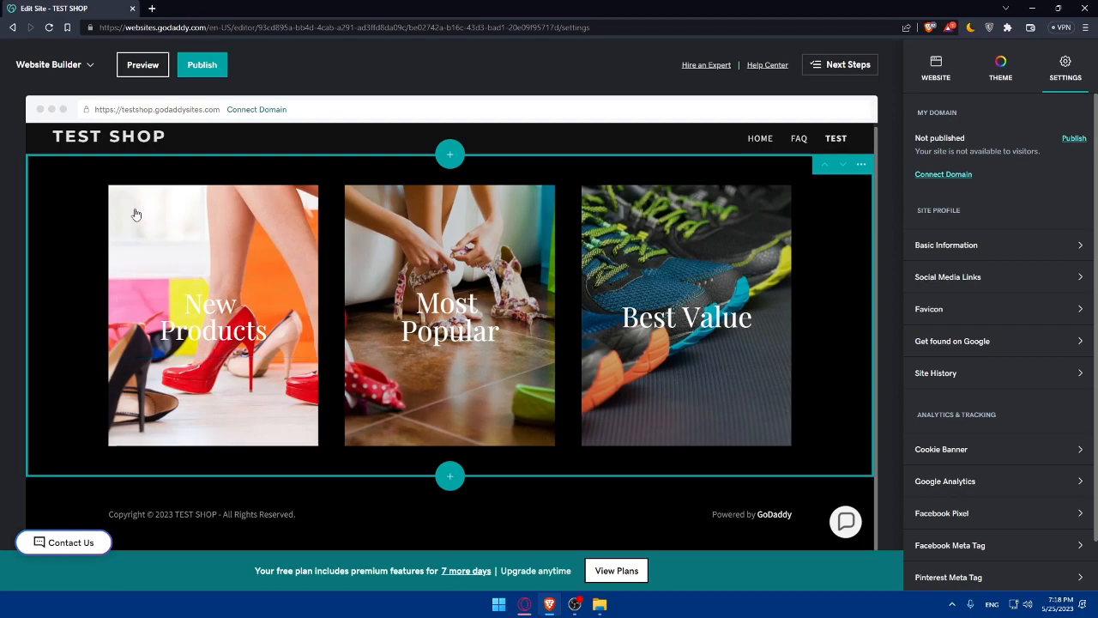
Step: Preview the site in desktop view and look over the test page from header to footer
left_click(142, 67)
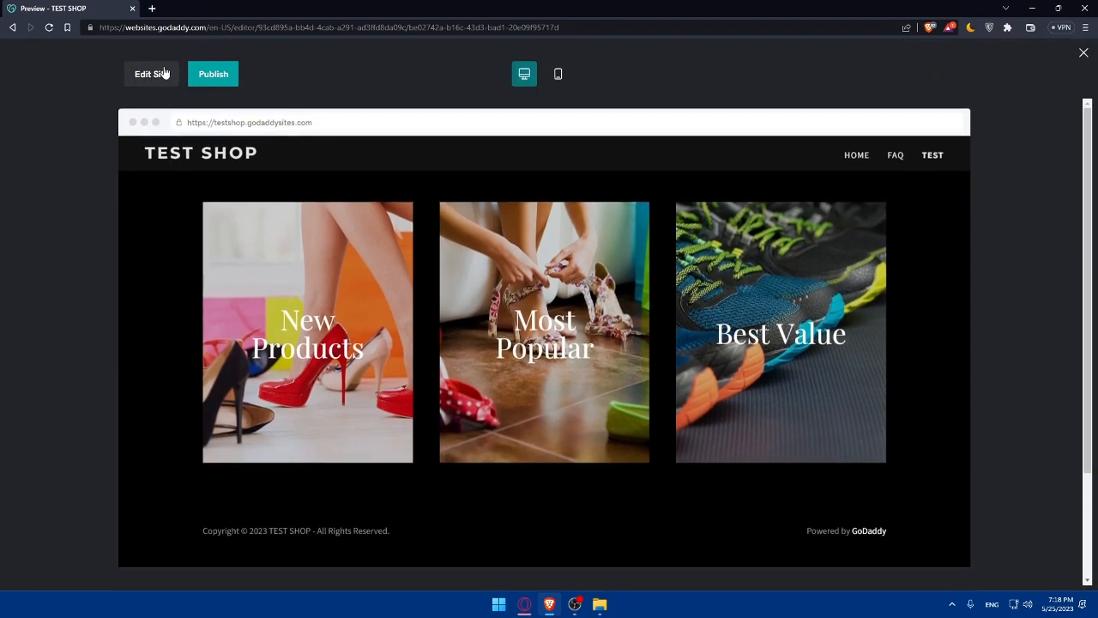
scroll(369, 245, "down", 3)
scroll(458, 259, "up", 3)
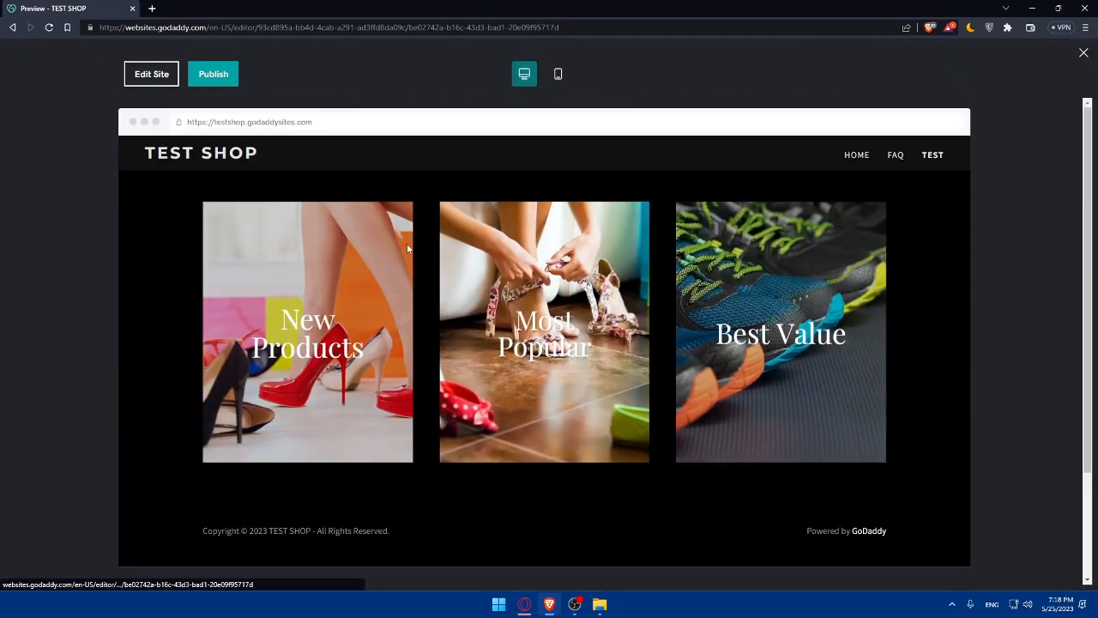
Step: Switch the preview to mobile view and check the Home and FAQ pages through the site navigation, ending on FAQ
left_click(557, 74)
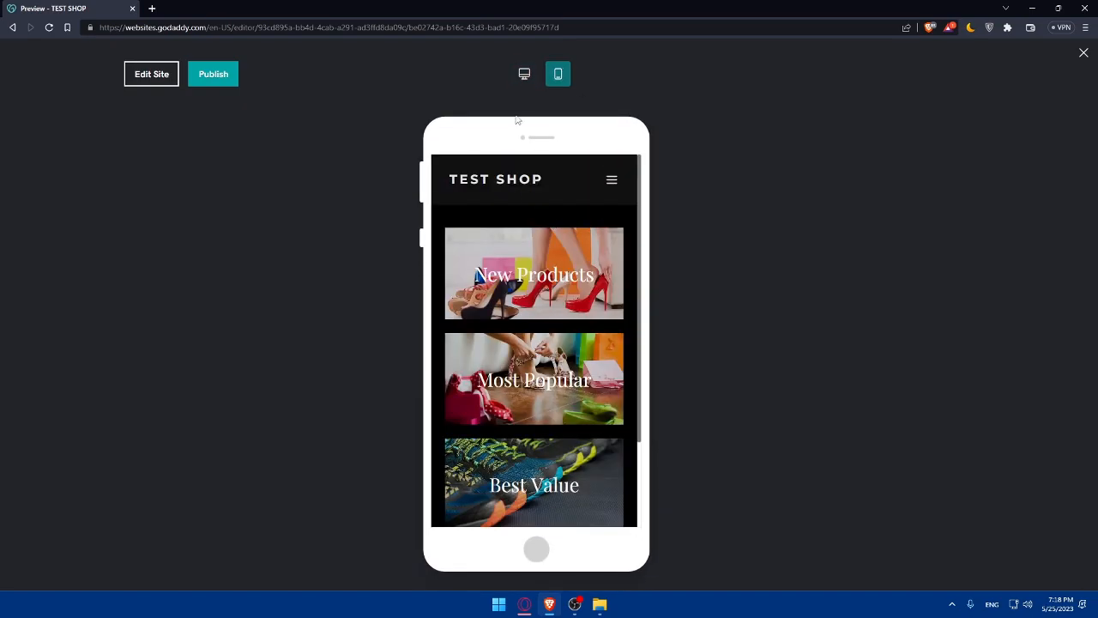
left_click(612, 181)
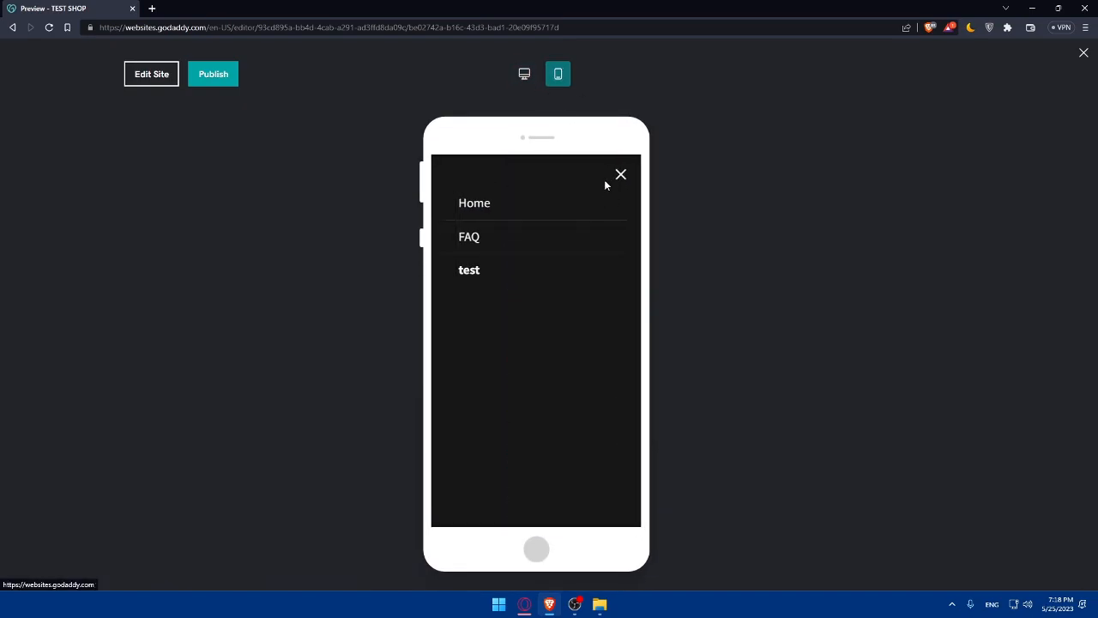
left_click(487, 204)
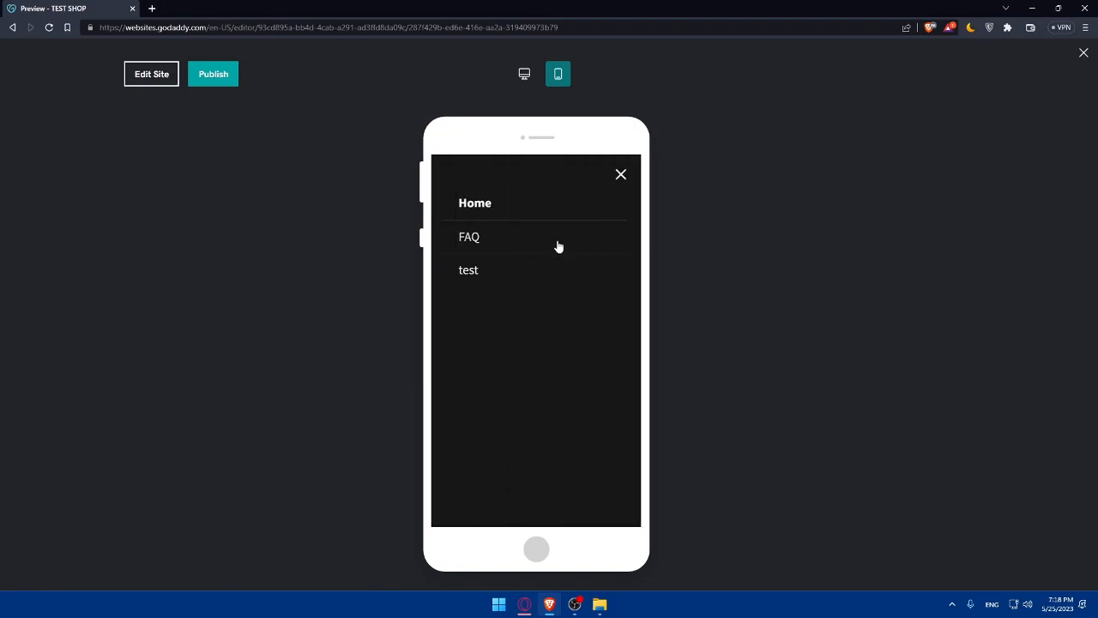
left_click(486, 237)
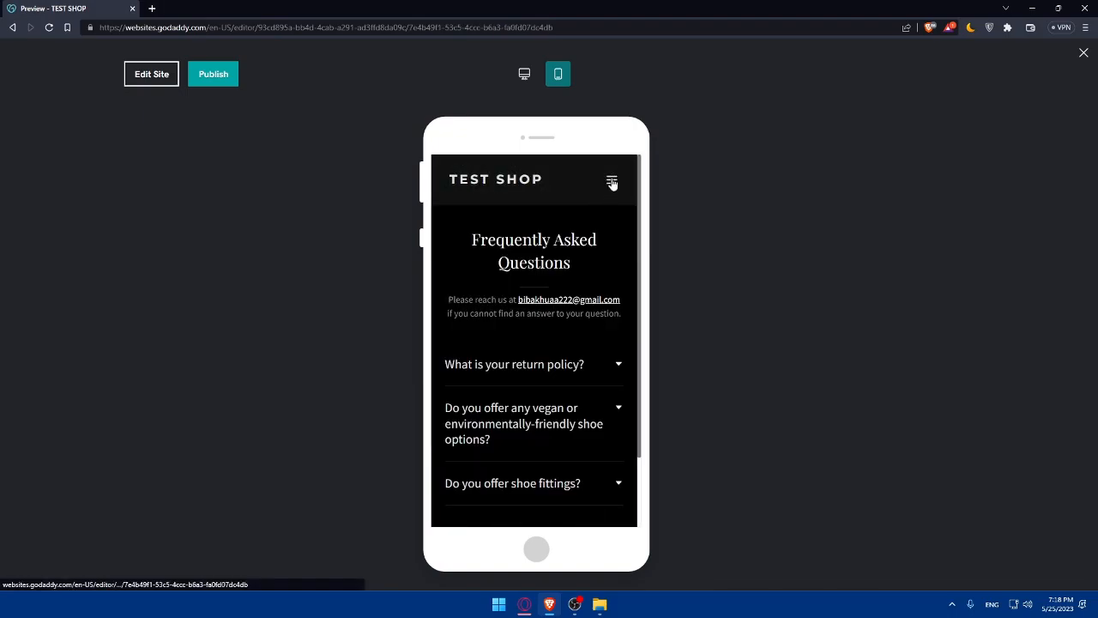
left_click(612, 181)
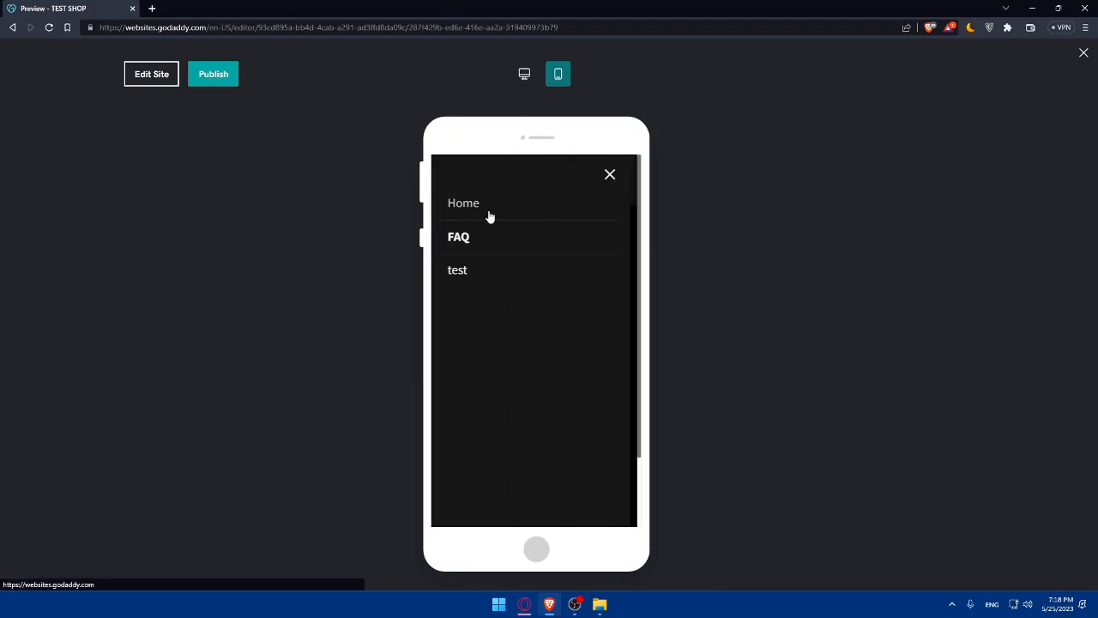
left_click(487, 206)
left_click(609, 182)
left_click(472, 239)
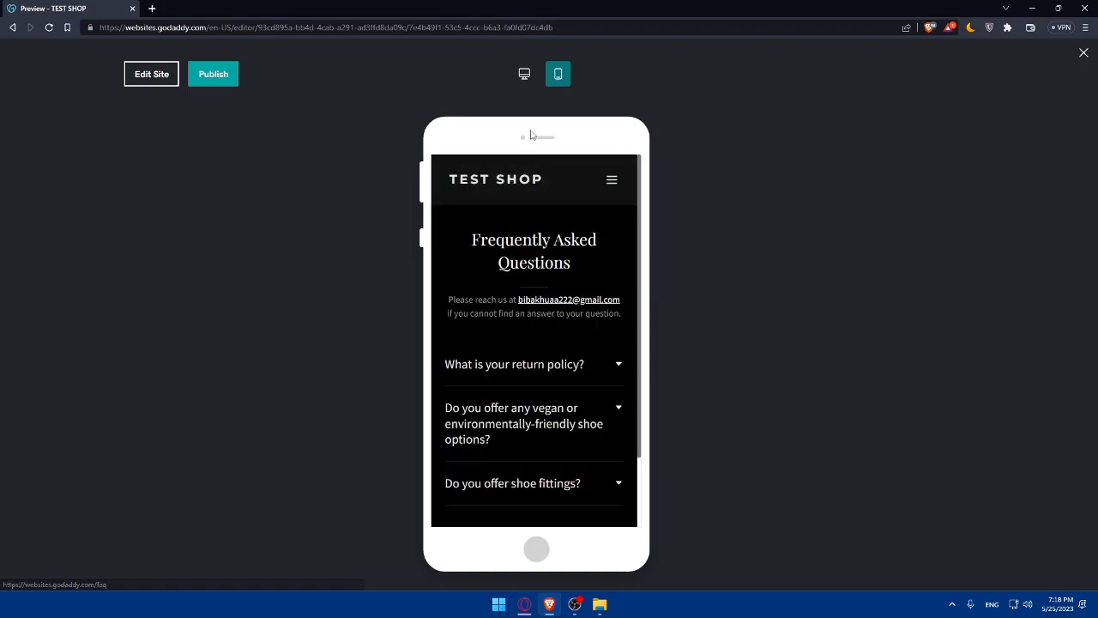
Step: Return the preview to desktop view and open the Home page from the site navigation
left_click(524, 74)
left_click(858, 158)
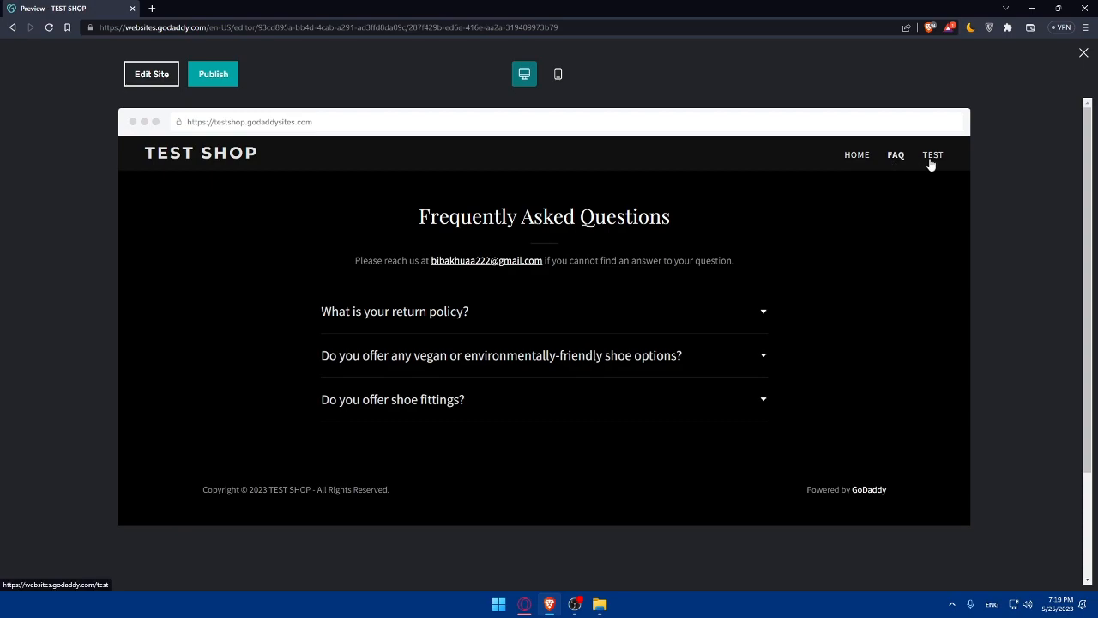